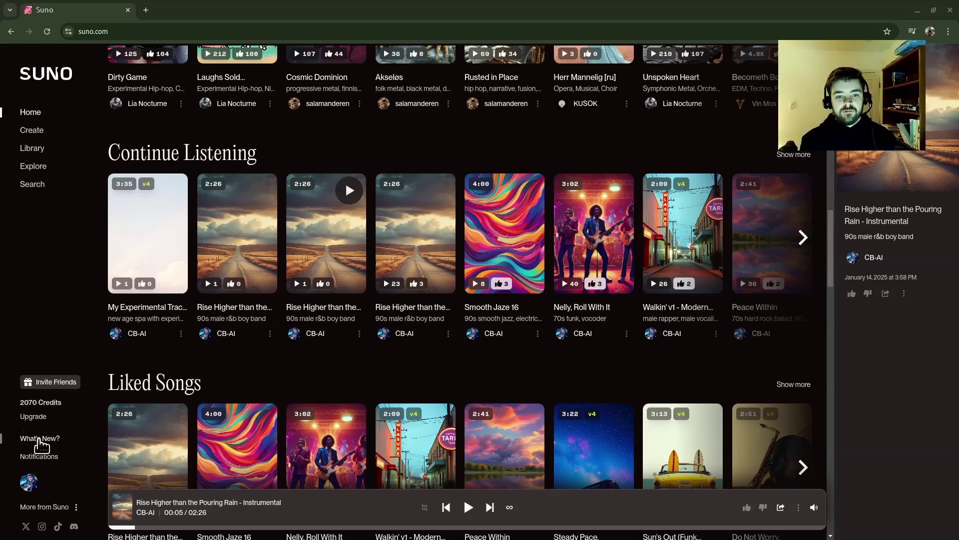
# Open What's New to see the Workspaces feature announcement from 1/14/25
pyautogui.click(40, 439)
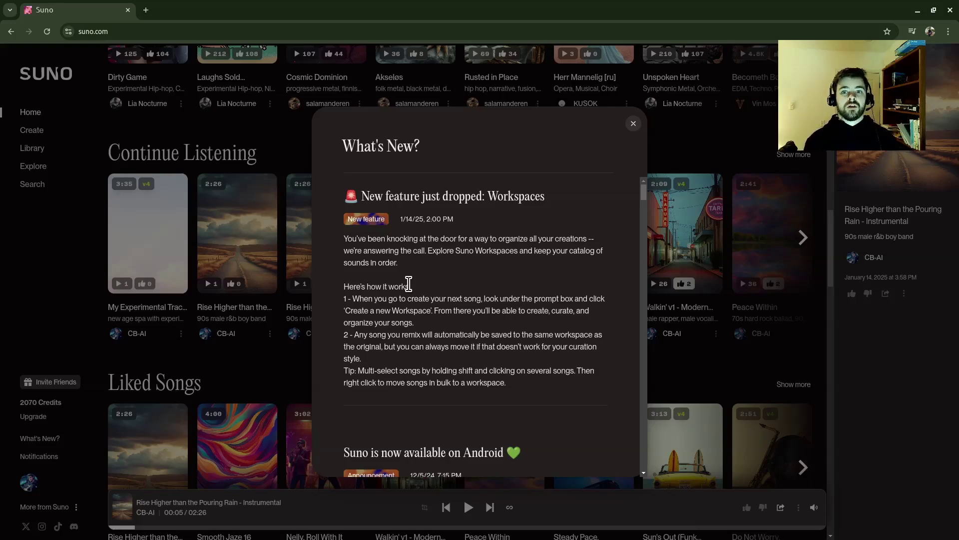
# Close the announcements and go to the Library song list
pyautogui.click(633, 124)
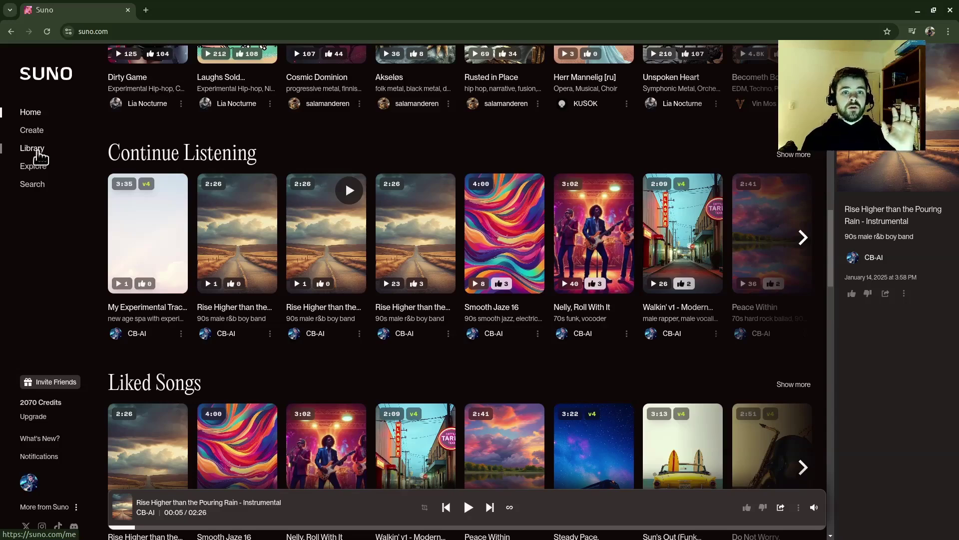
pyautogui.click(33, 153)
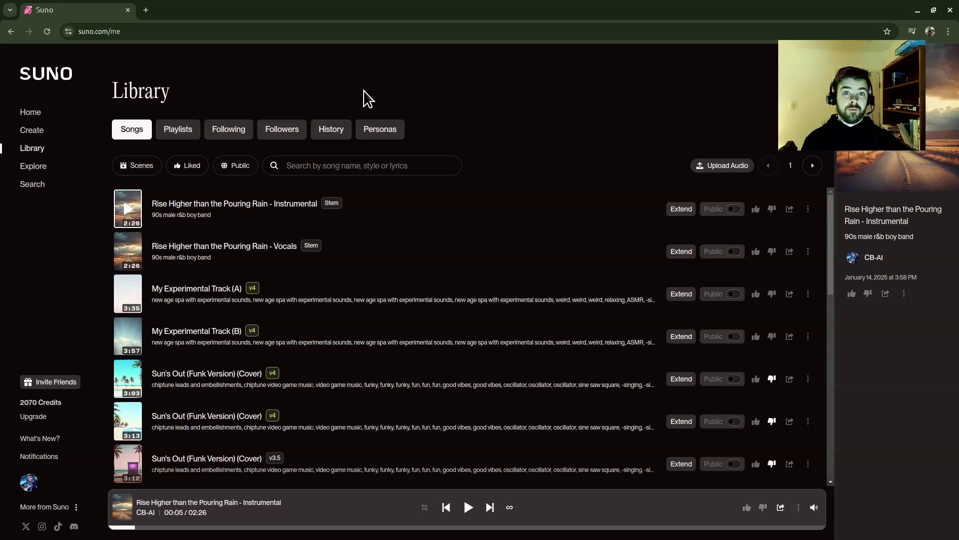
pyautogui.click(40, 137)
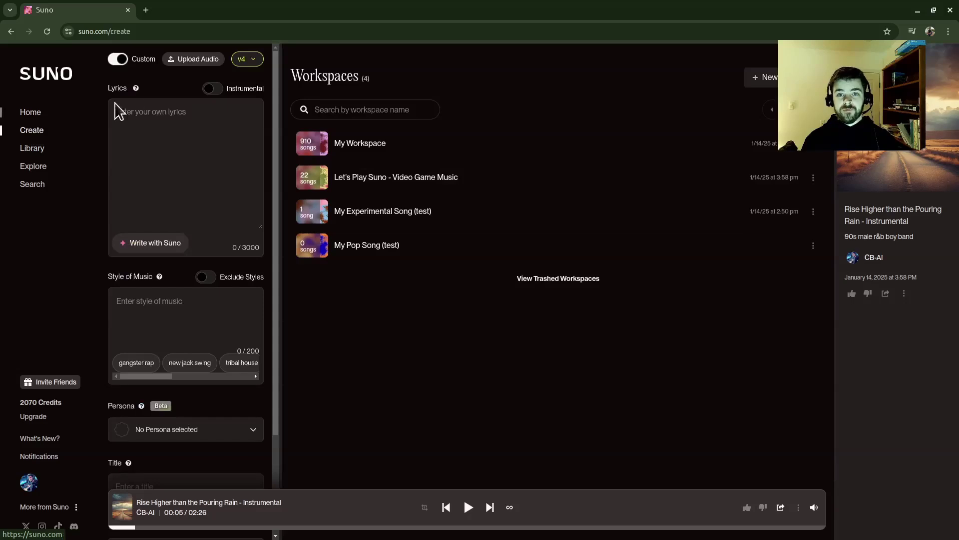
pyautogui.scroll(-3, 184, 203)
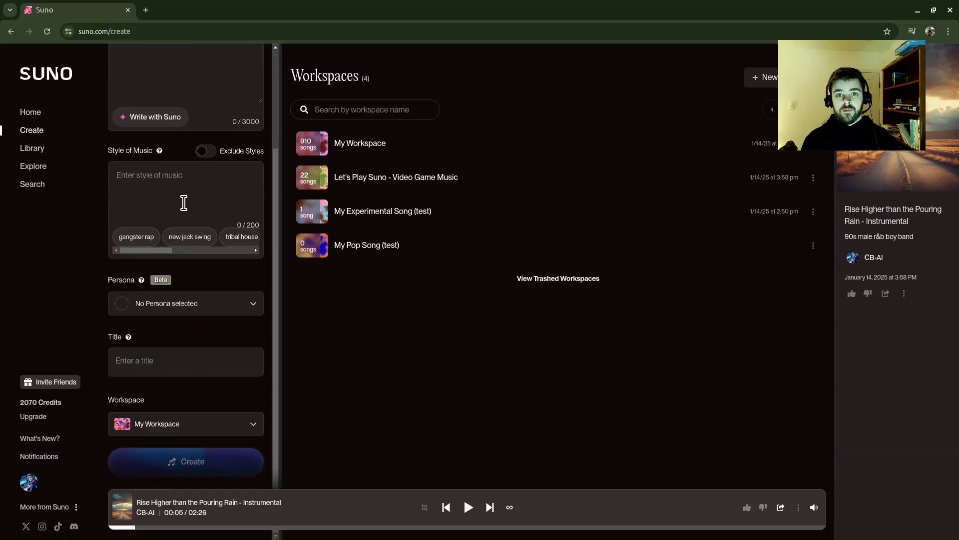
pyautogui.scroll(3, 214, 134)
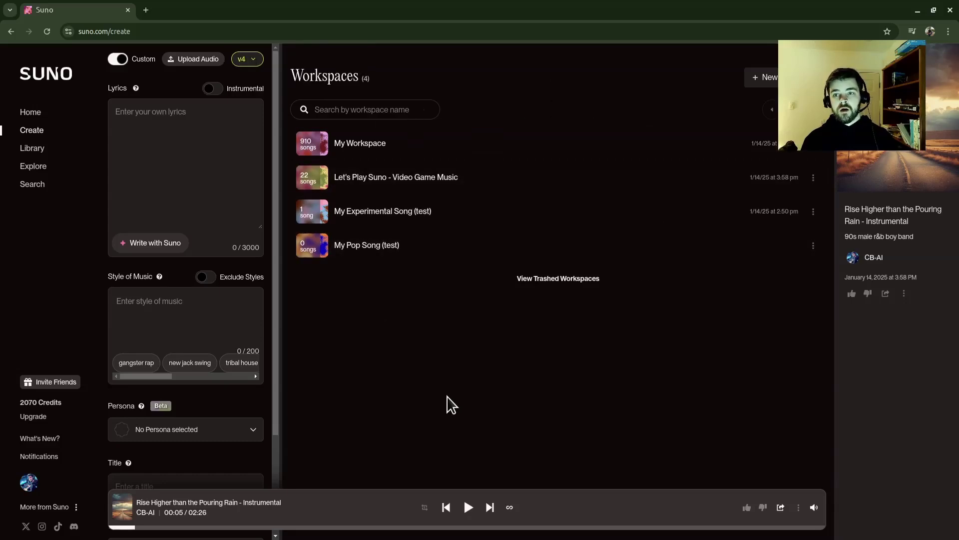
pyautogui.scroll(-3, 264, 288)
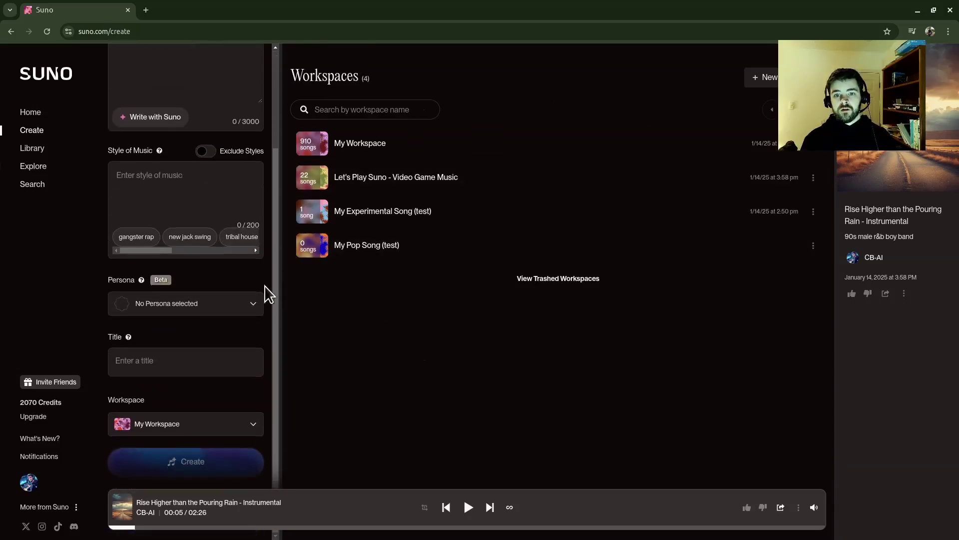
pyautogui.scroll(3, 264, 287)
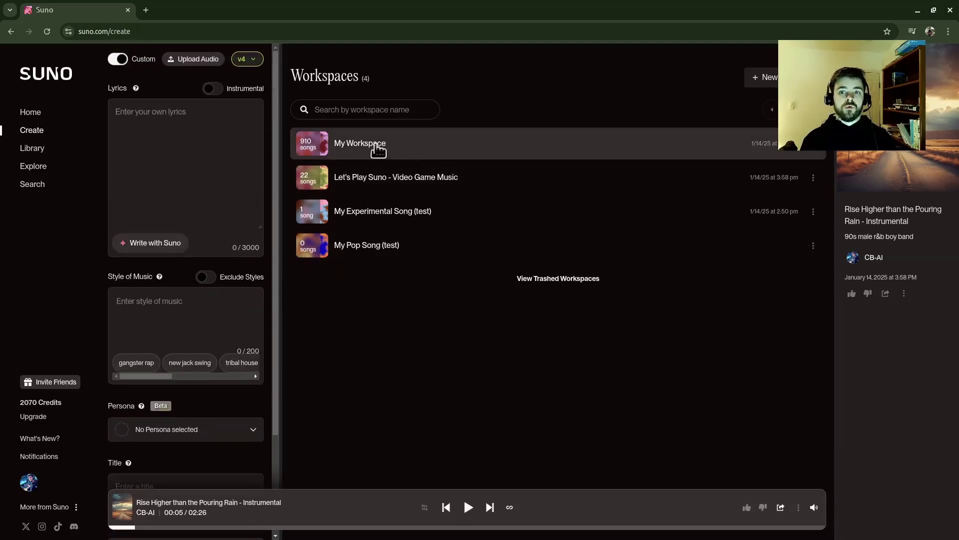
pyautogui.click(409, 149)
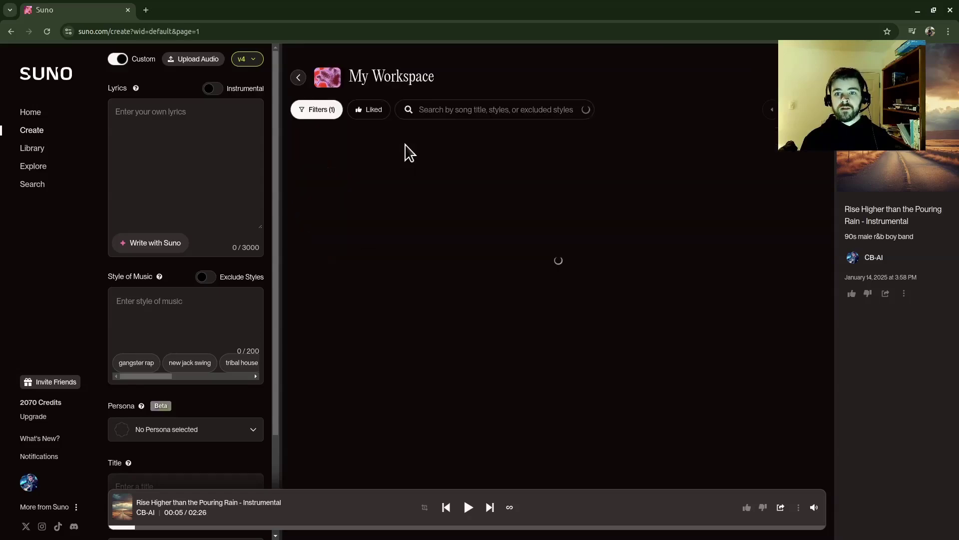
pyautogui.scroll(-10, 556, 200)
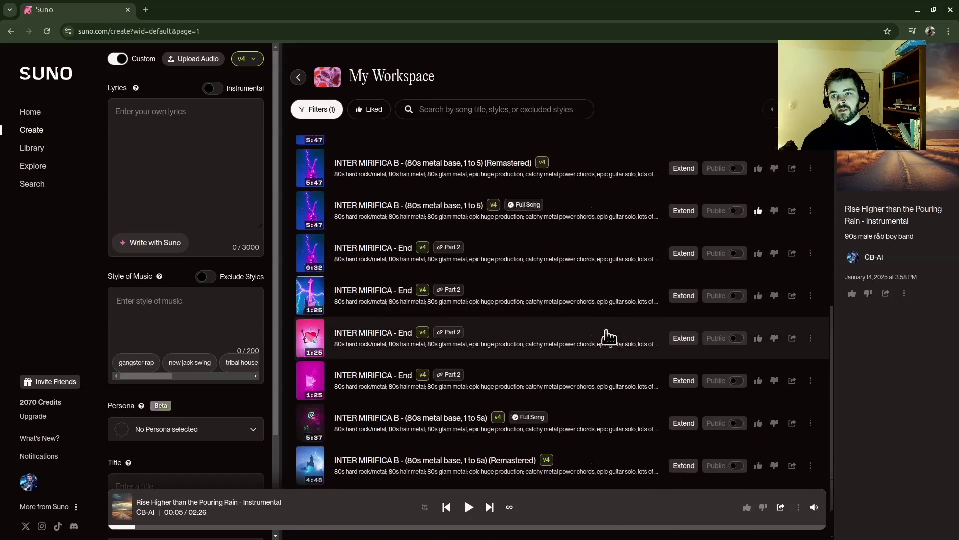
pyautogui.scroll(10, 610, 336)
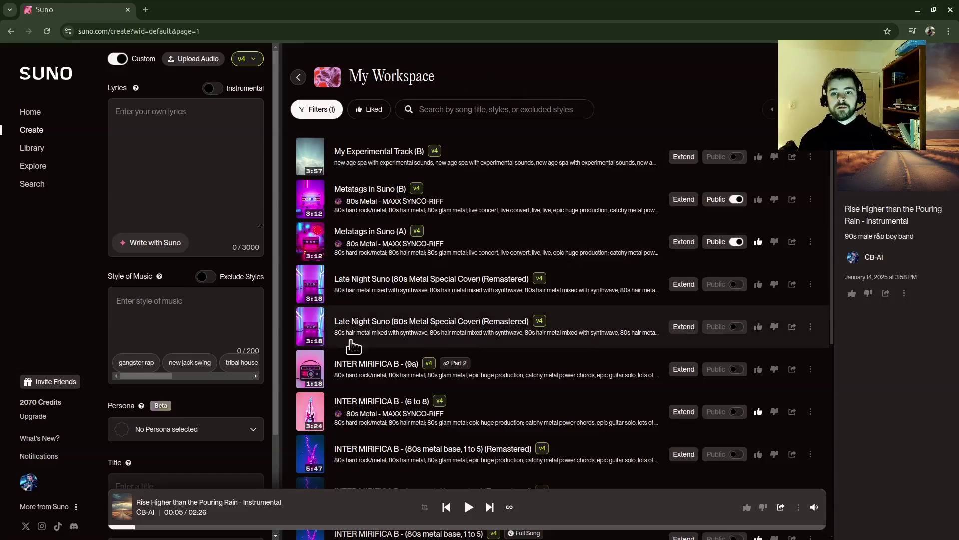
pyautogui.click(32, 134)
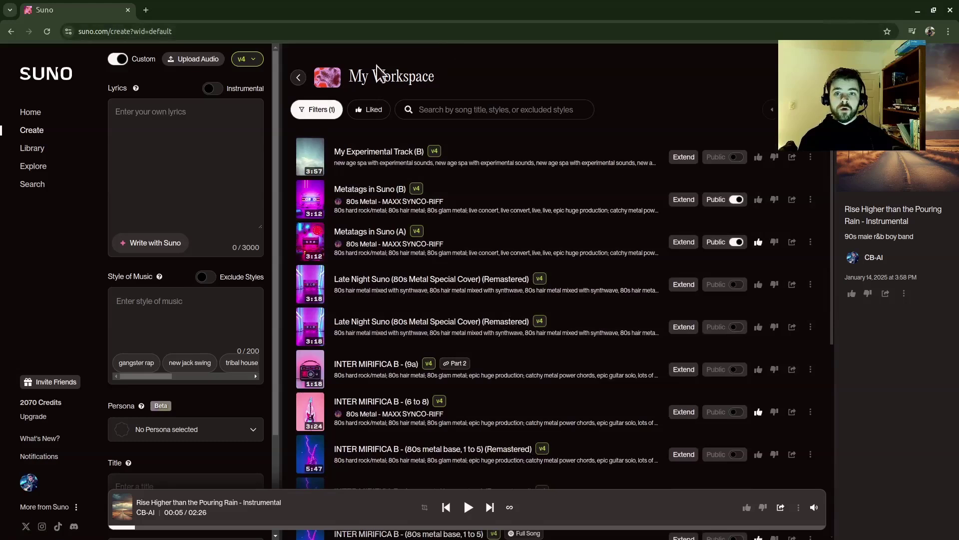
pyautogui.click(298, 79)
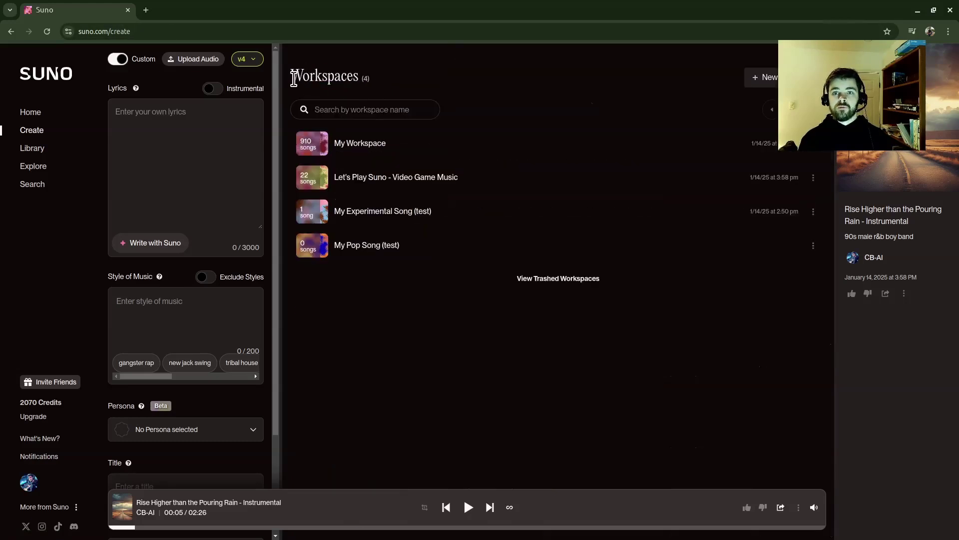
# Create an empty workspace called 'testing 123'
pyautogui.moveTo(294, 76); pyautogui.dragTo(378, 83)
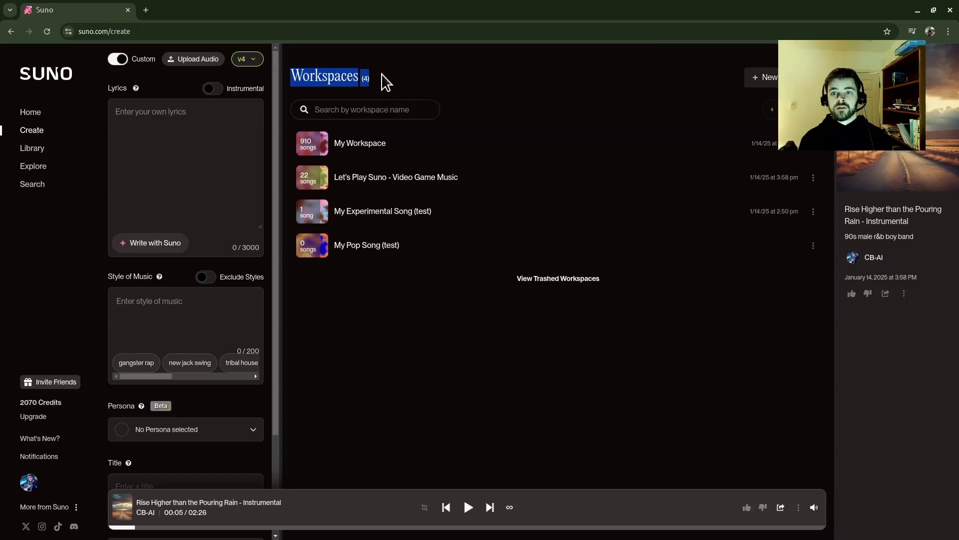
pyautogui.click(392, 344)
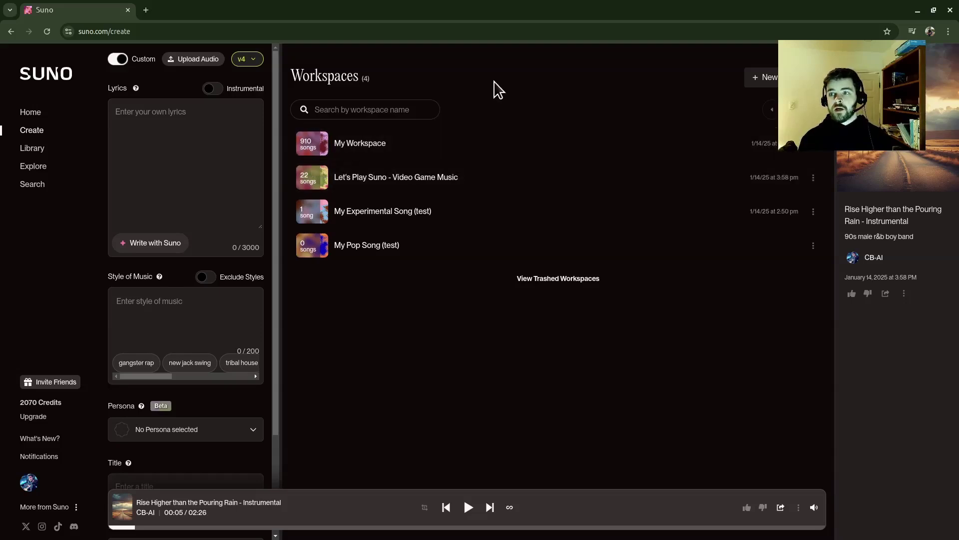
pyautogui.click(772, 85)
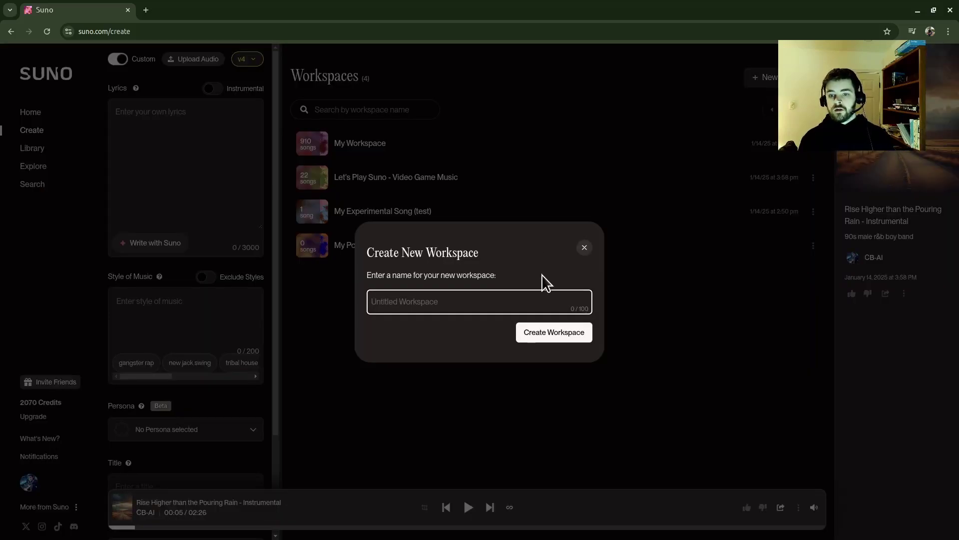
pyautogui.write('testing 123')
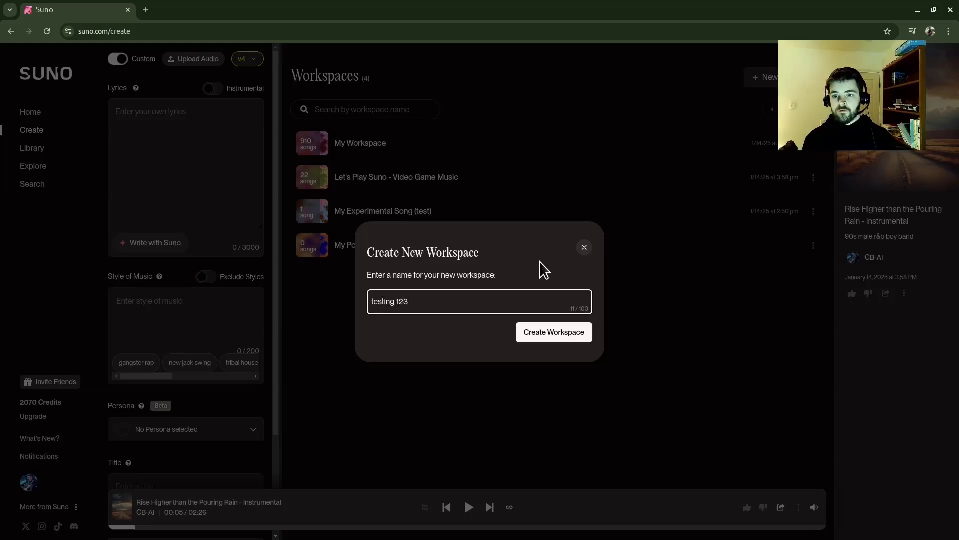
pyautogui.click(563, 338)
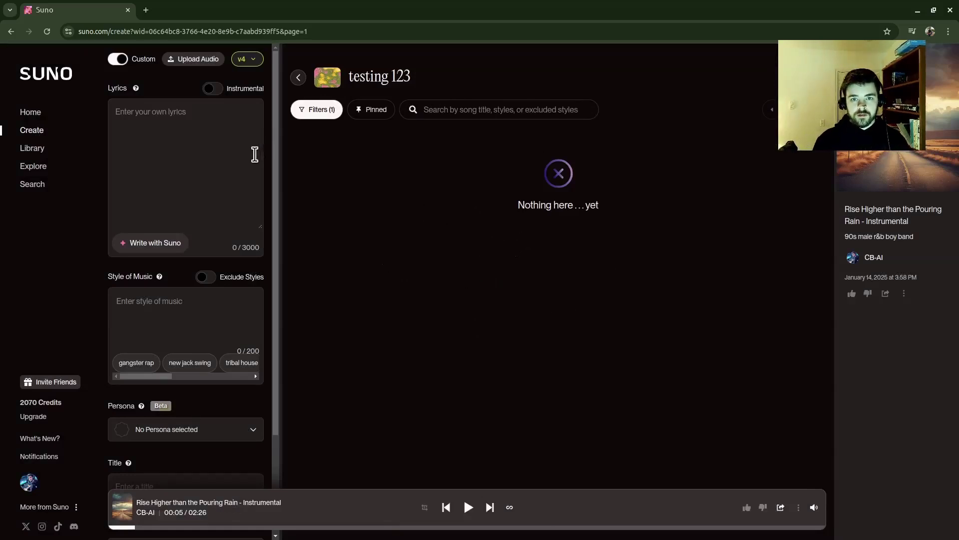
# Make the new song an instrumental with the style 'trance', leaving persona unset
pyautogui.click(214, 90)
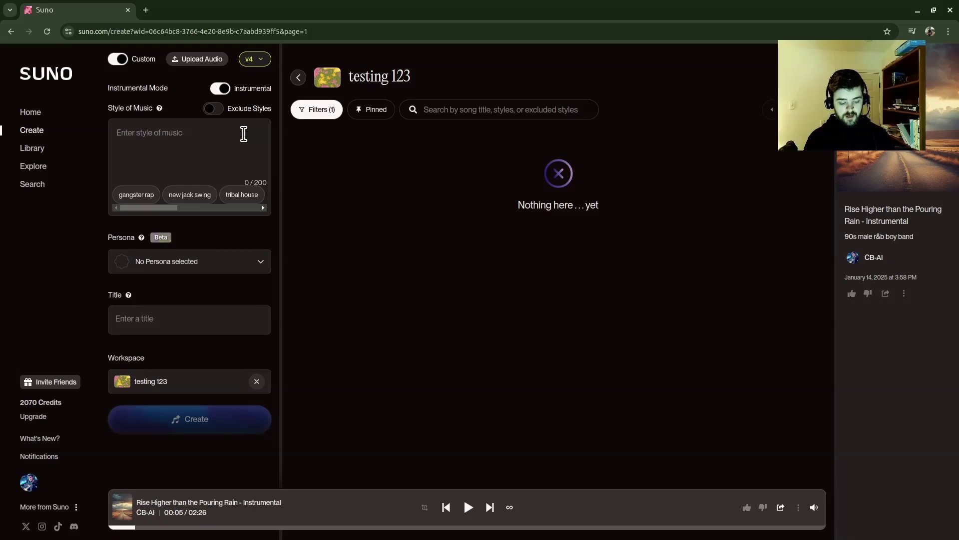
pyautogui.write('trance')
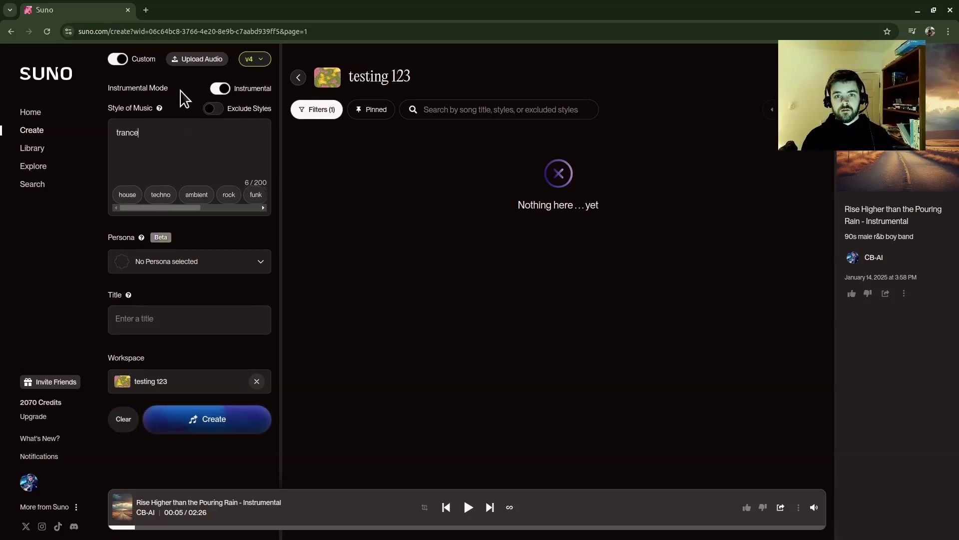
pyautogui.click(221, 268)
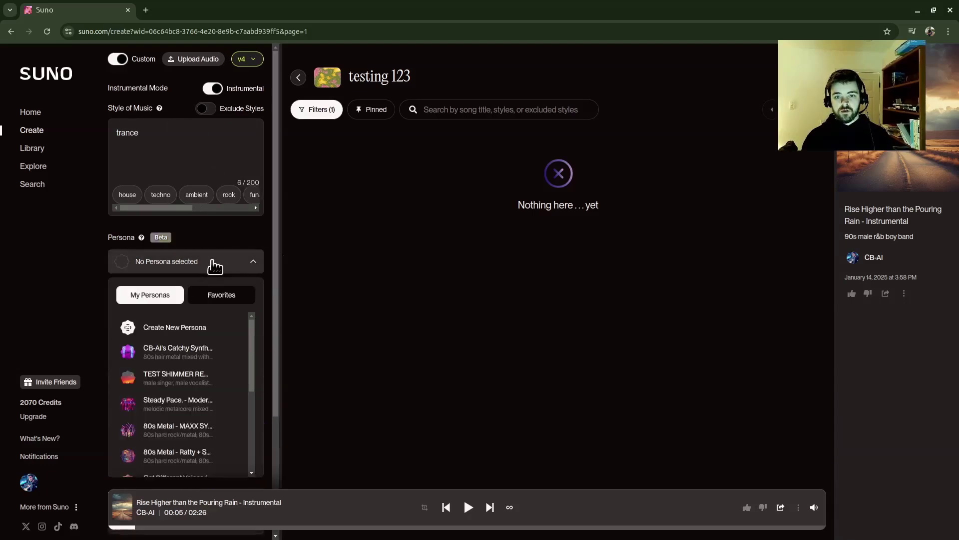
pyautogui.click(217, 265)
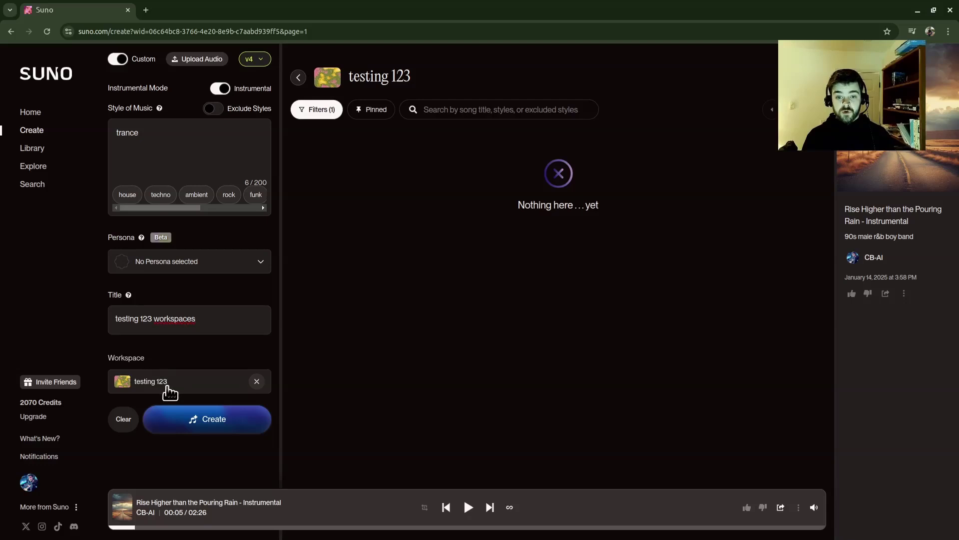
# Target the testing 123 workspace and generate the trance song into it
pyautogui.click(258, 381)
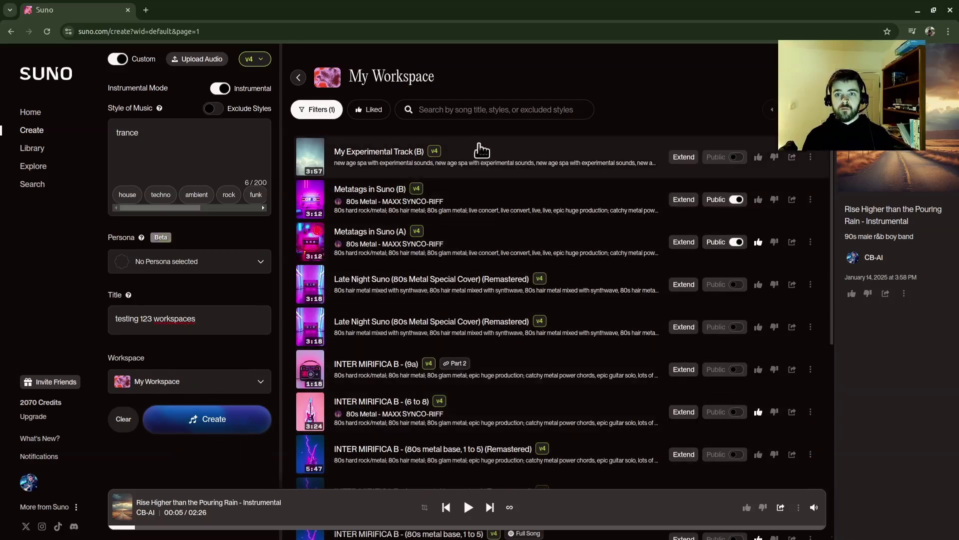
pyautogui.click(263, 389)
pyautogui.scroll(-1, 234, 390)
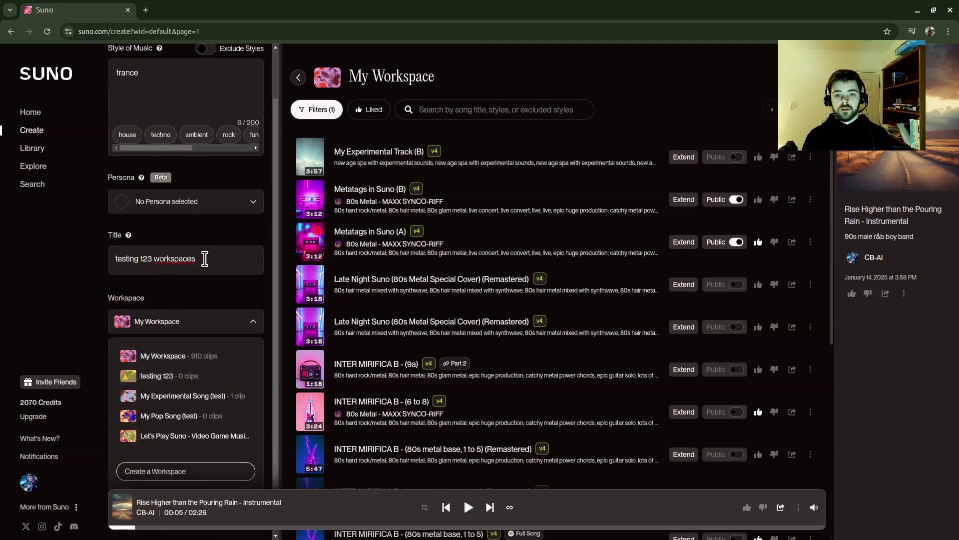
pyautogui.click(180, 471)
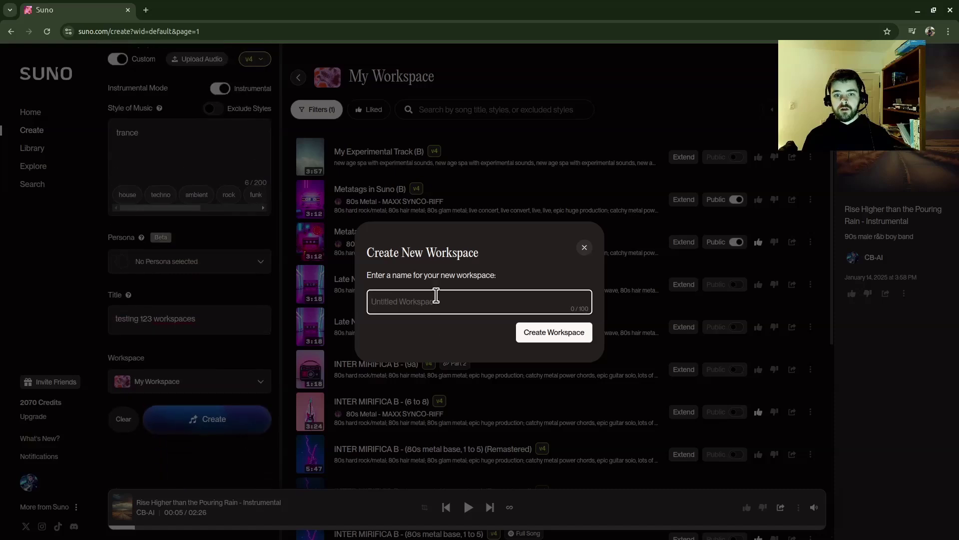
pyautogui.click(584, 247)
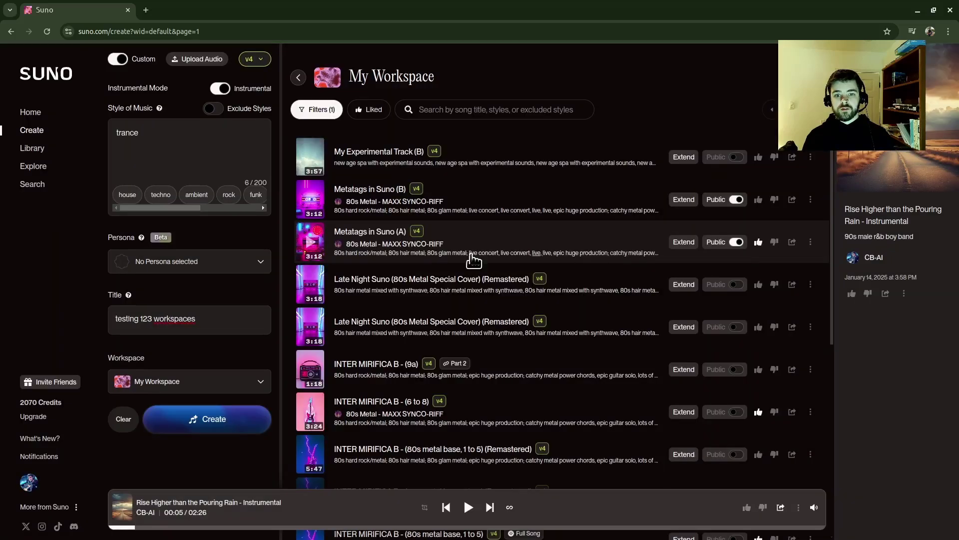
pyautogui.click(255, 385)
pyautogui.scroll(-2, 199, 370)
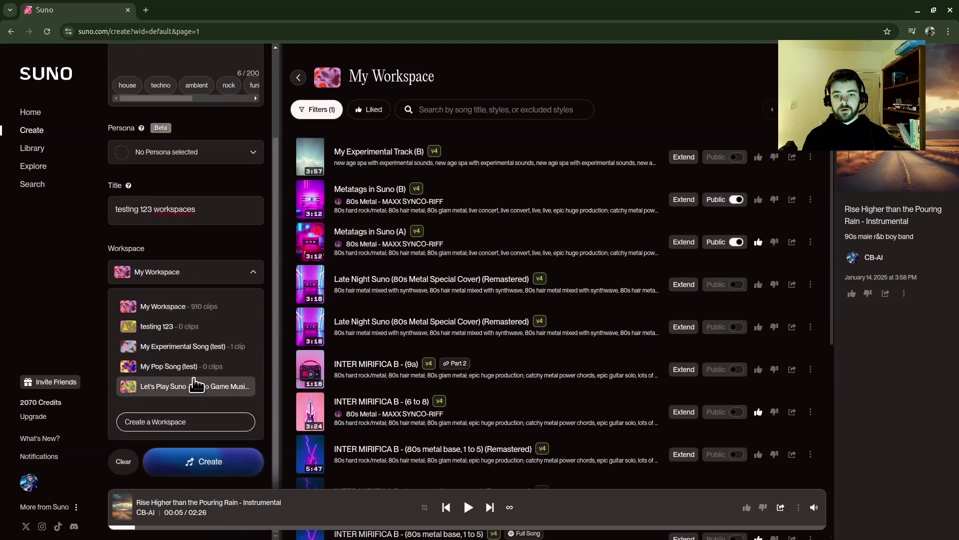
pyautogui.click(152, 327)
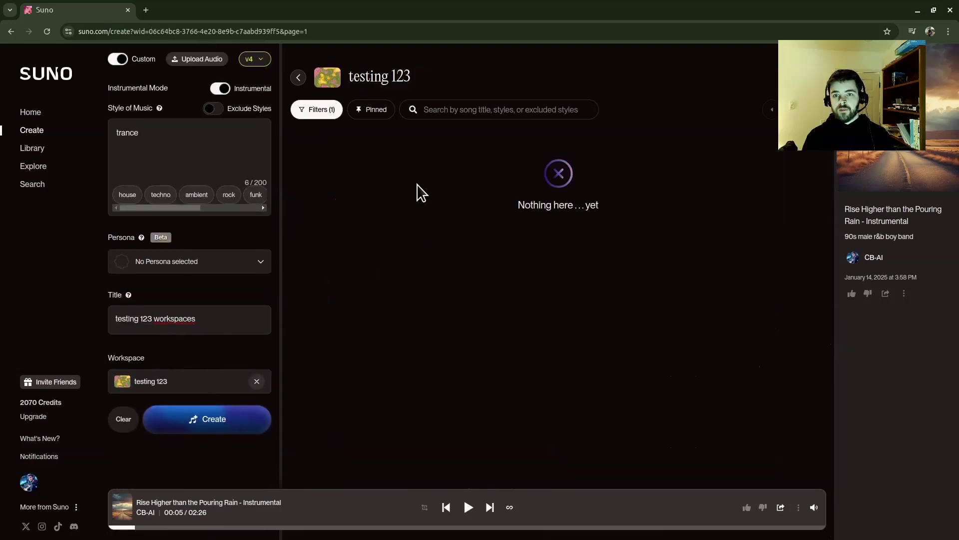
pyautogui.click(202, 420)
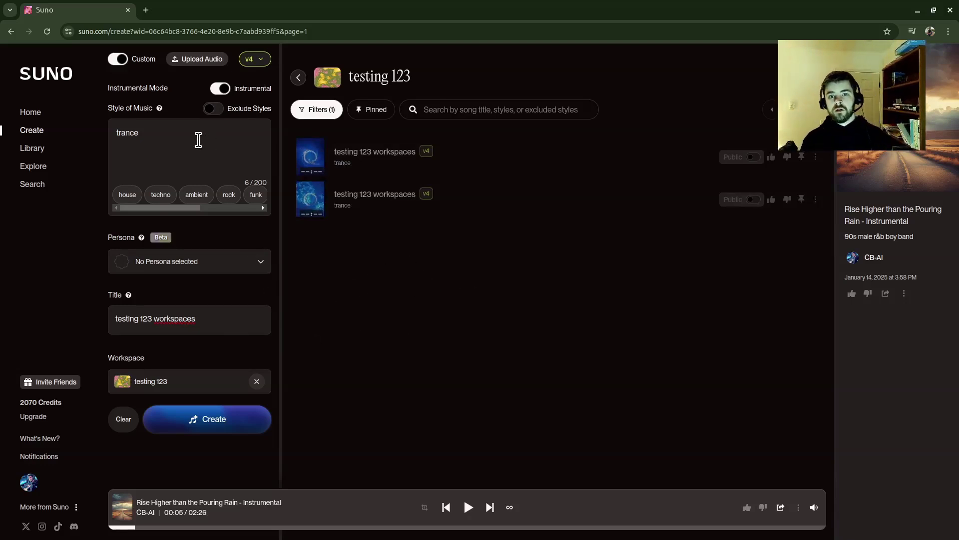
# Change the style from trance to 'drum & bass' and generate two more versions
pyautogui.moveTo(232, 133); pyautogui.dragTo(39, 128)
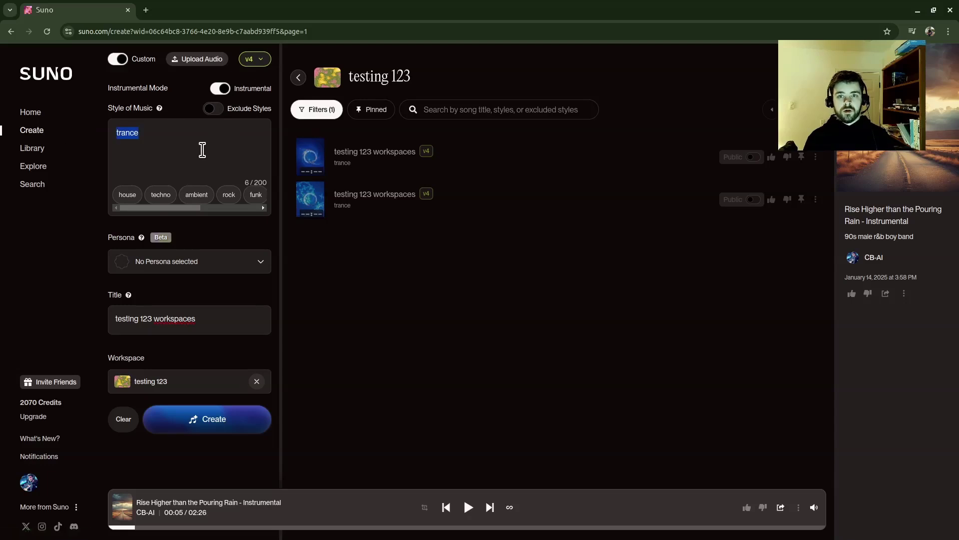
pyautogui.click(816, 158)
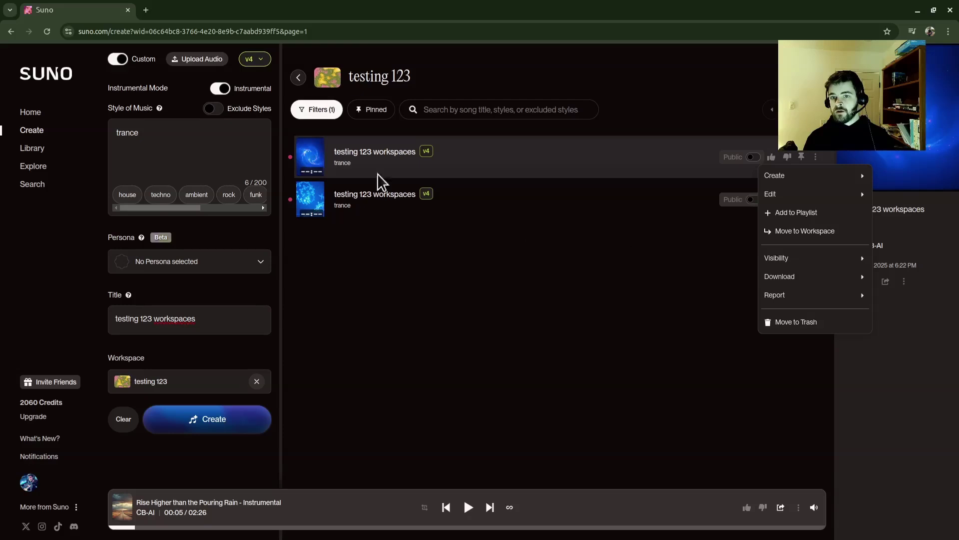
pyautogui.click(188, 160)
pyautogui.hotkey('ctrl', 'a')
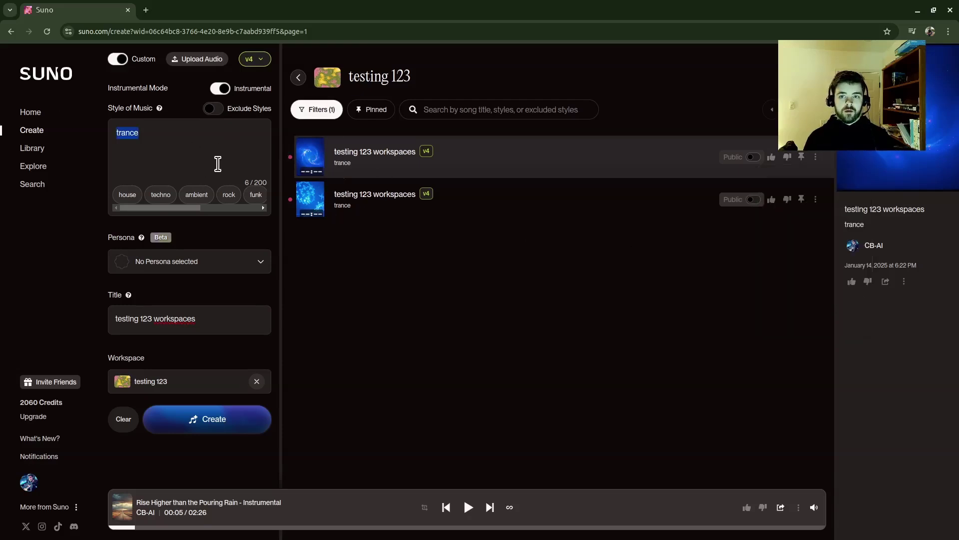
pyautogui.write('drum')
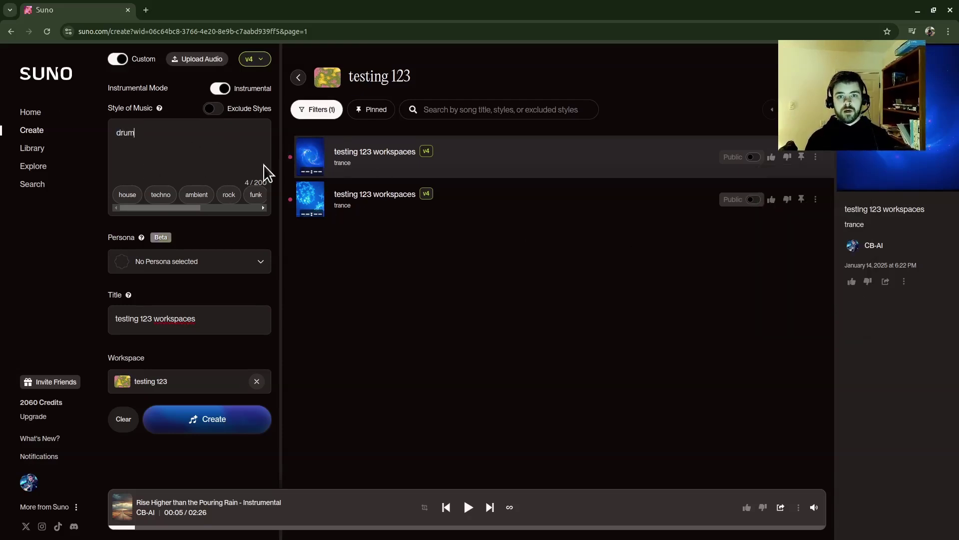
pyautogui.write(' &*')
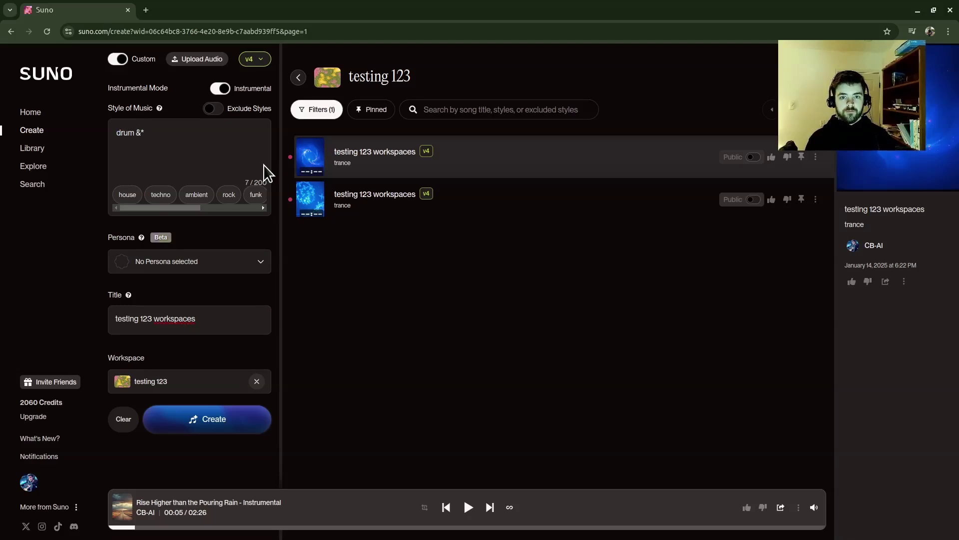
pyautogui.press('BackSpace')
pyautogui.write('bass')
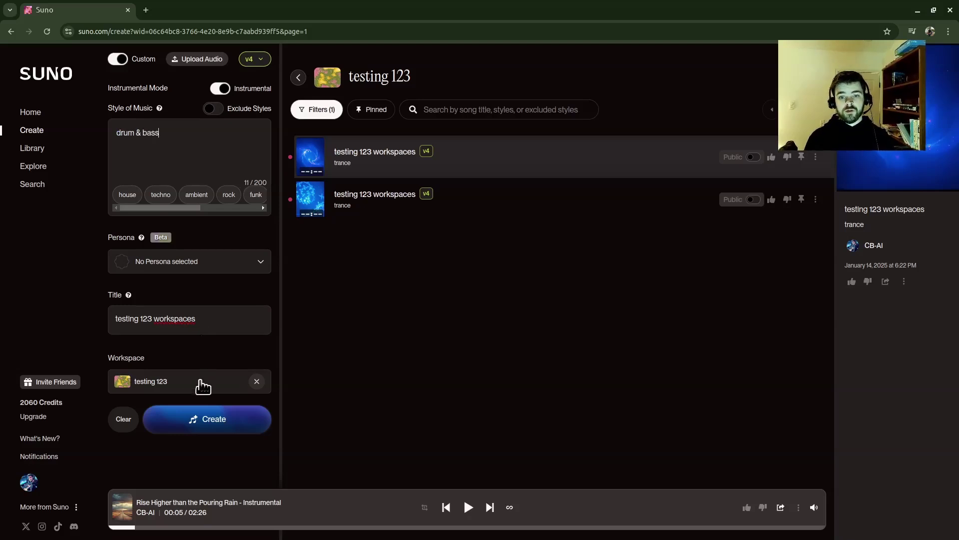
pyautogui.click(199, 420)
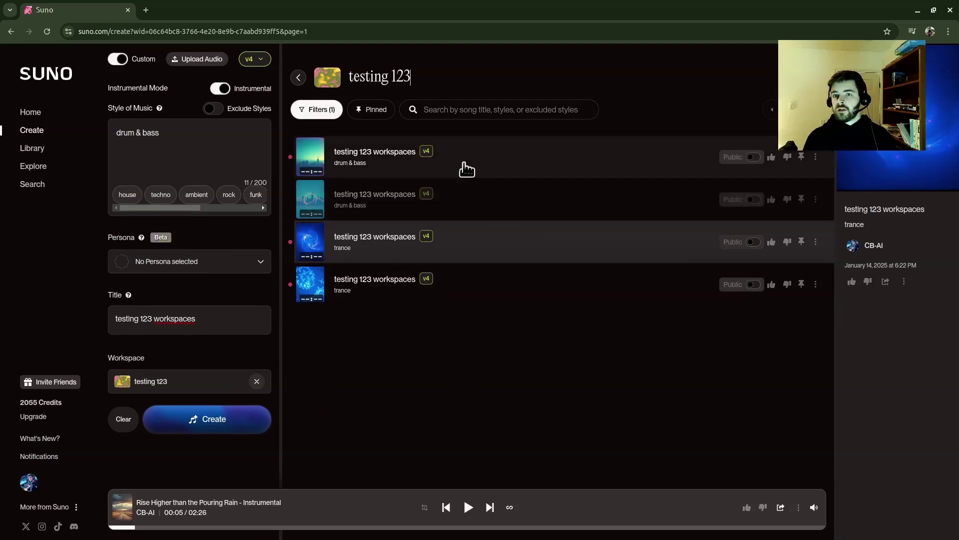
# Rename the workspace to 'My EDM Songs', then go to the Library
pyautogui.moveTo(454, 82); pyautogui.dragTo(322, 77)
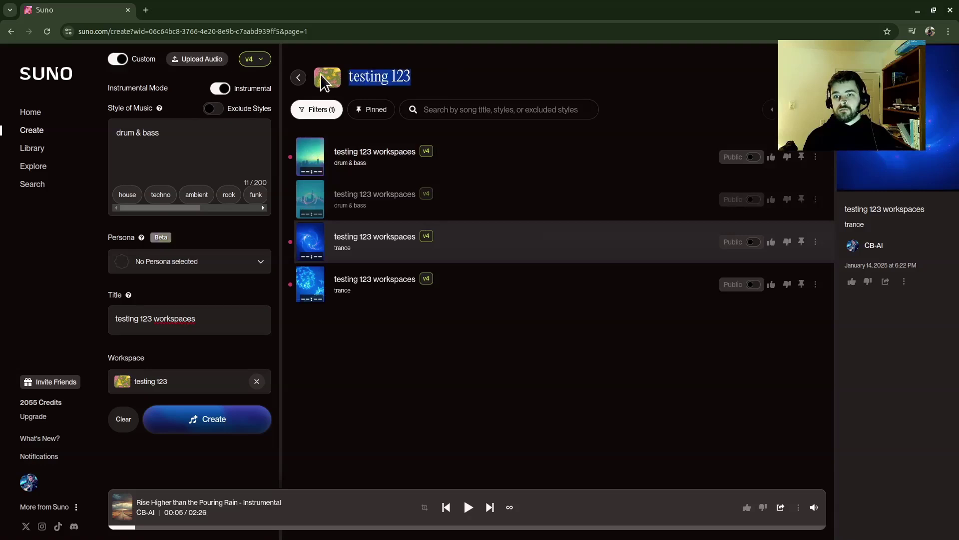
pyautogui.write('EDM Song')
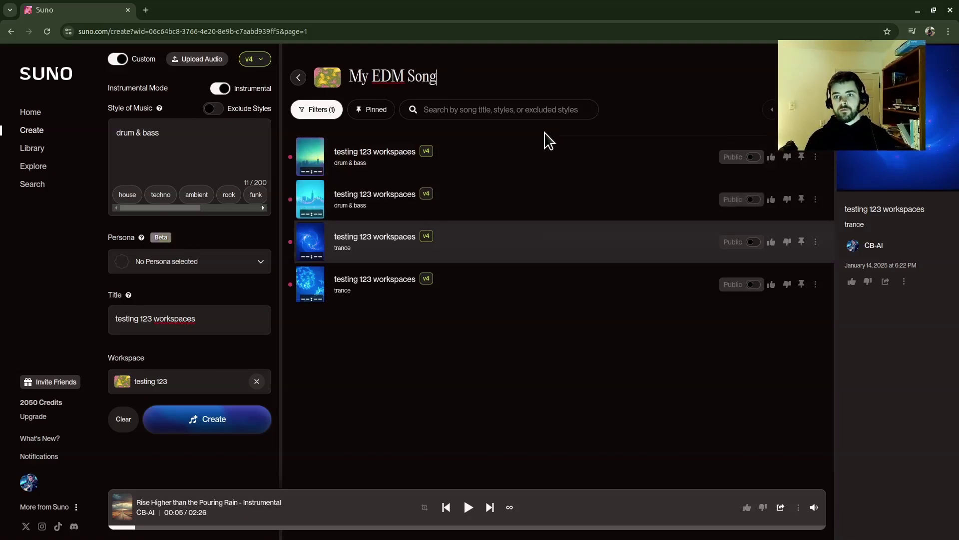
pyautogui.write('y EDM Song')
pyautogui.press('Return')
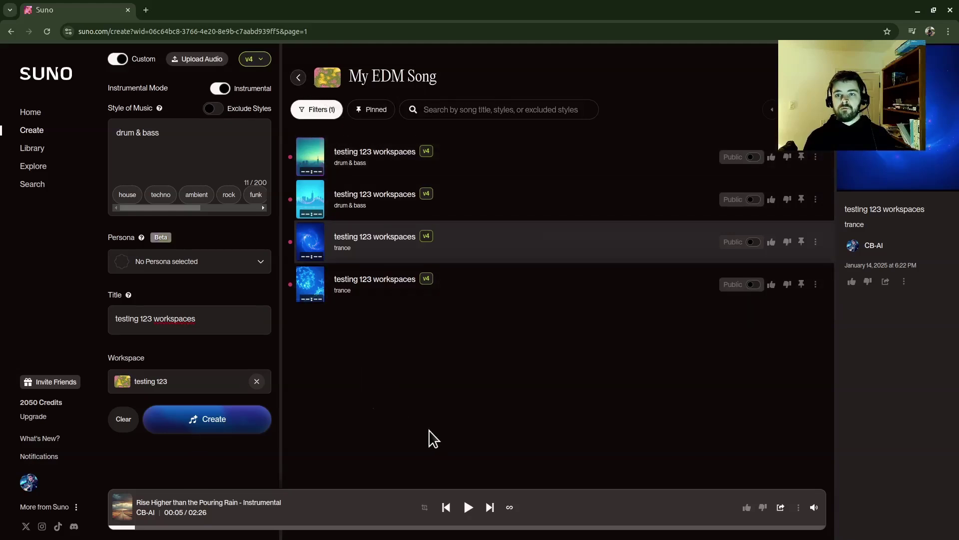
pyautogui.click(444, 76)
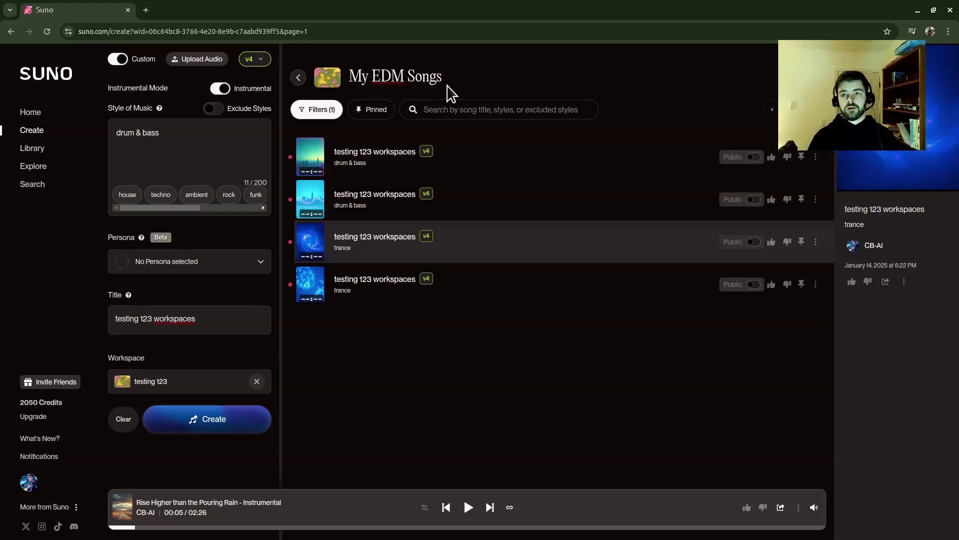
pyautogui.press('Return')
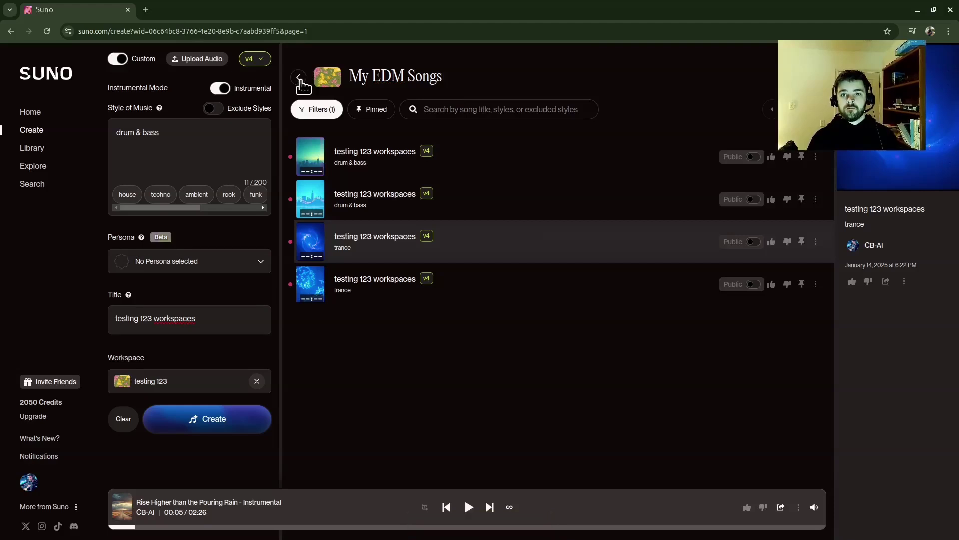
pyautogui.click(32, 148)
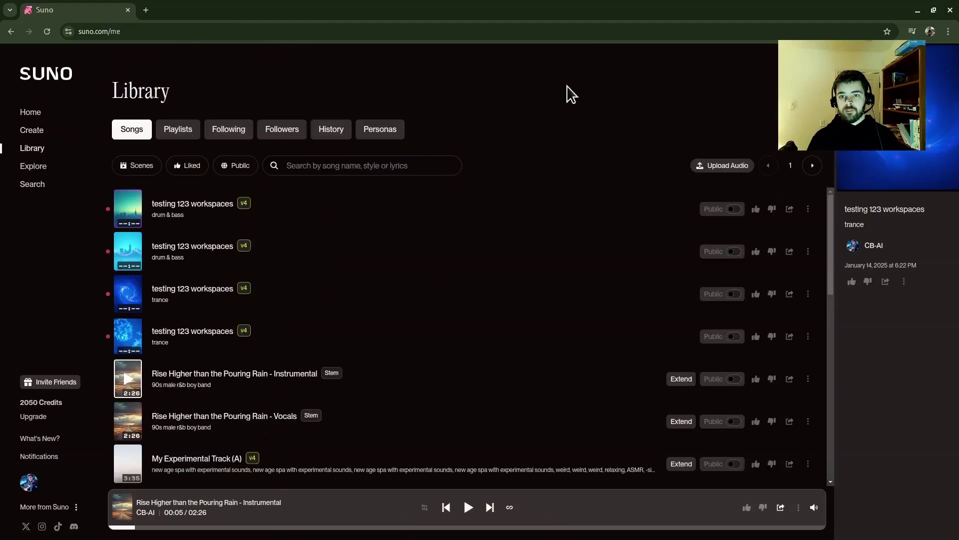
# Search the Library songs for 'high' and scroll through the matches
pyautogui.scroll(-10, 568, 251)
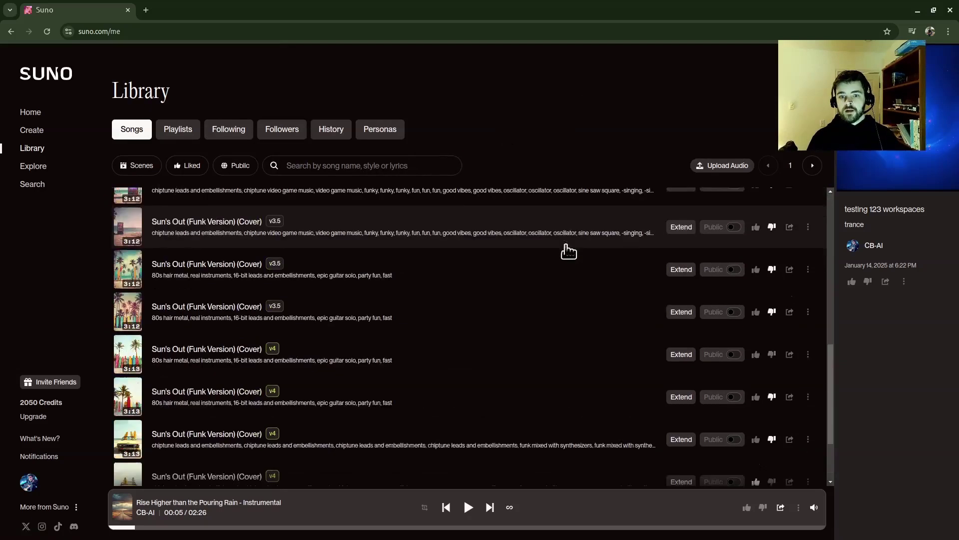
pyautogui.scroll(10, 569, 263)
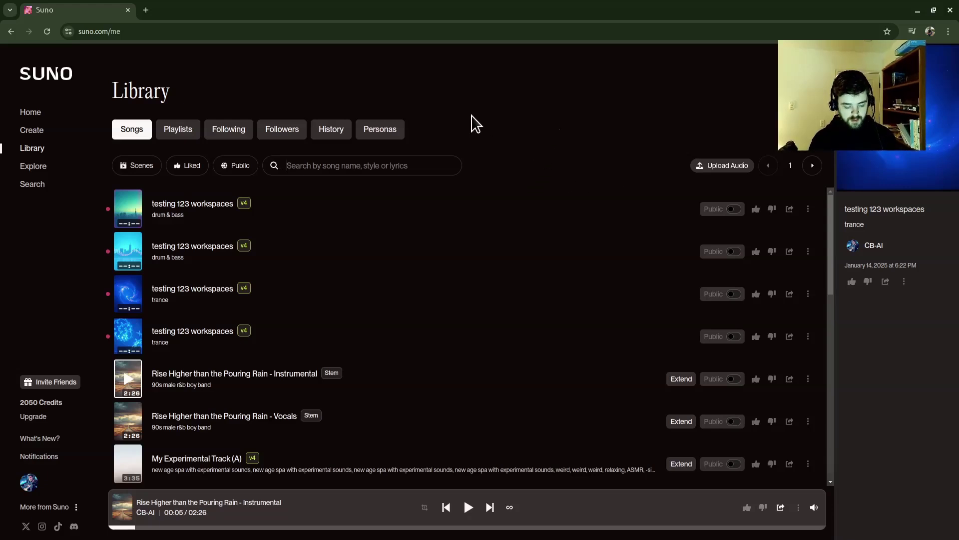
pyautogui.write('higher')
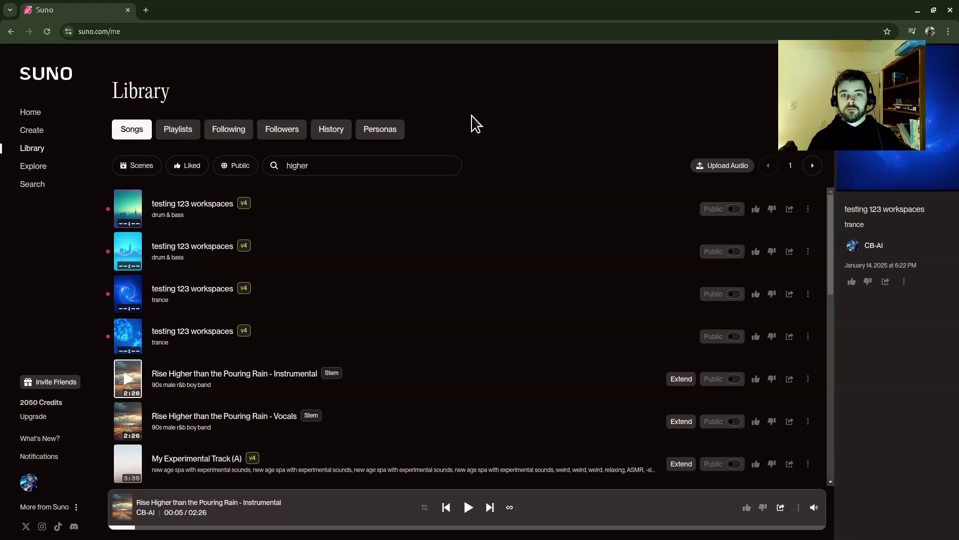
pyautogui.scroll(-10, 481, 316)
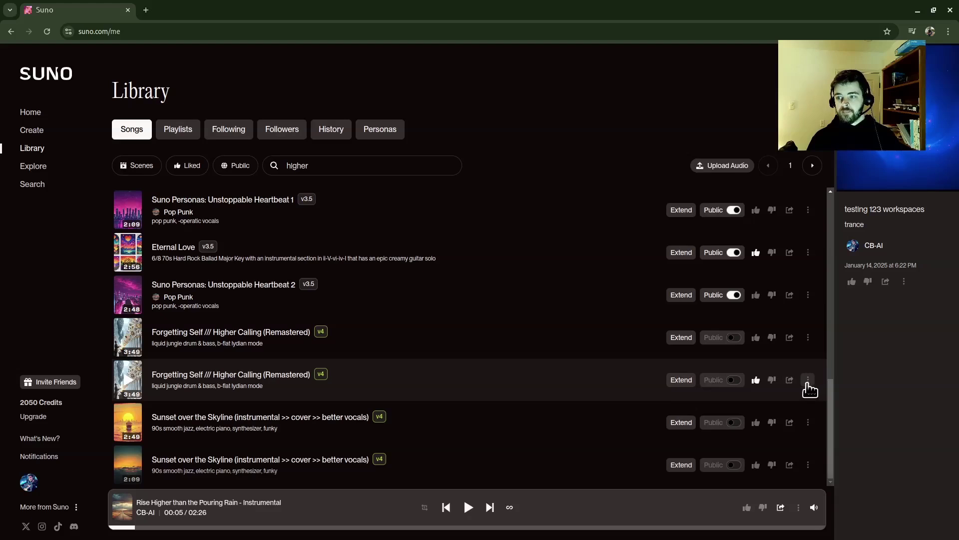
# Move Forgetting Self /// Higher Calling (Remastered) into My EDM Songs and open that workspace
pyautogui.click(808, 381)
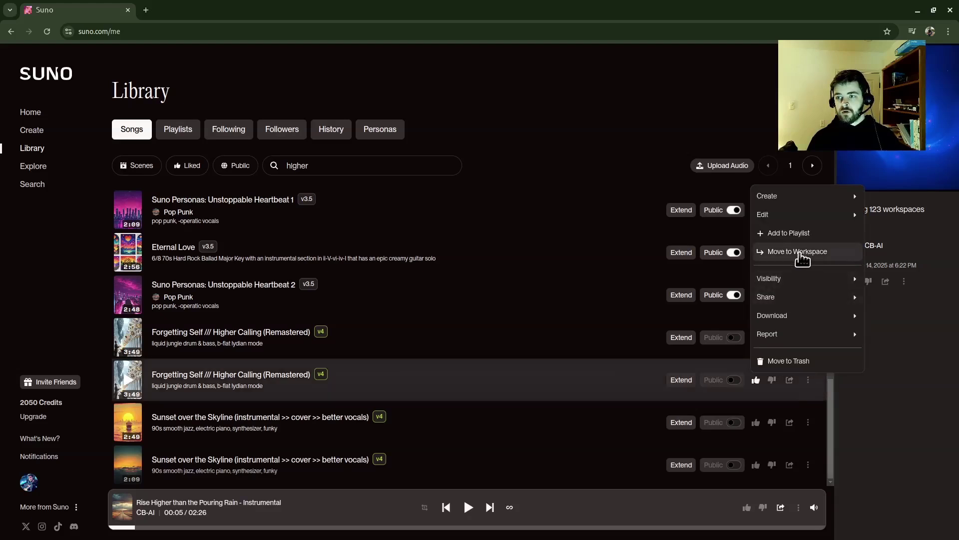
pyautogui.click(773, 256)
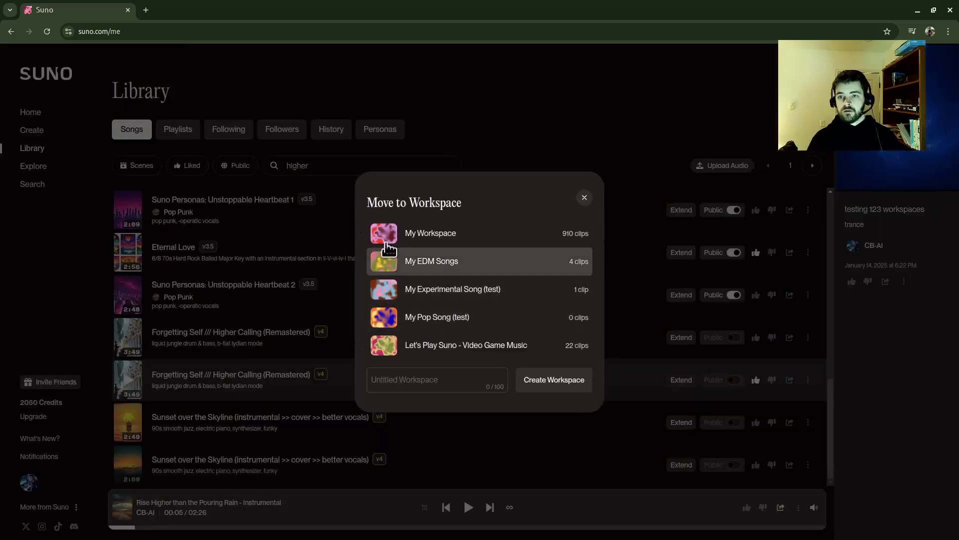
pyautogui.click(456, 268)
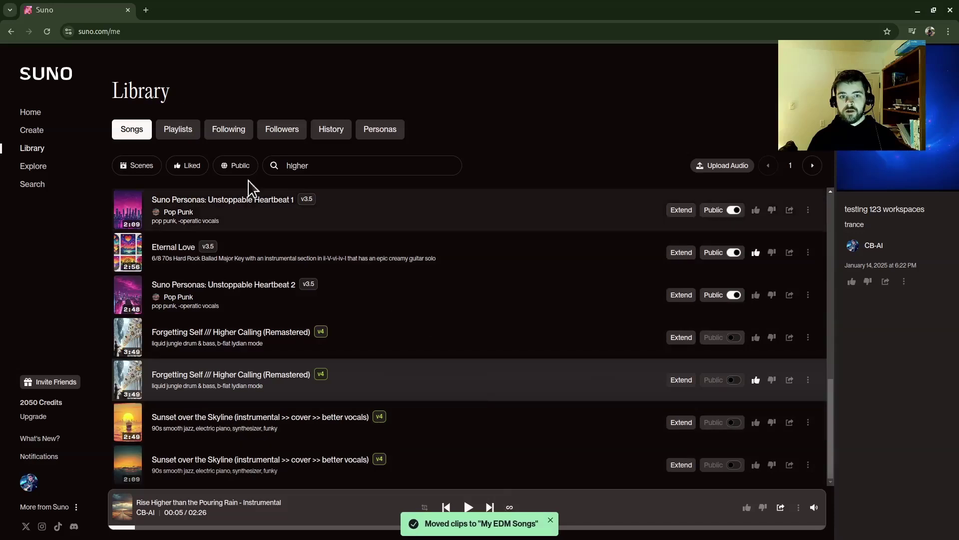
pyautogui.click(32, 130)
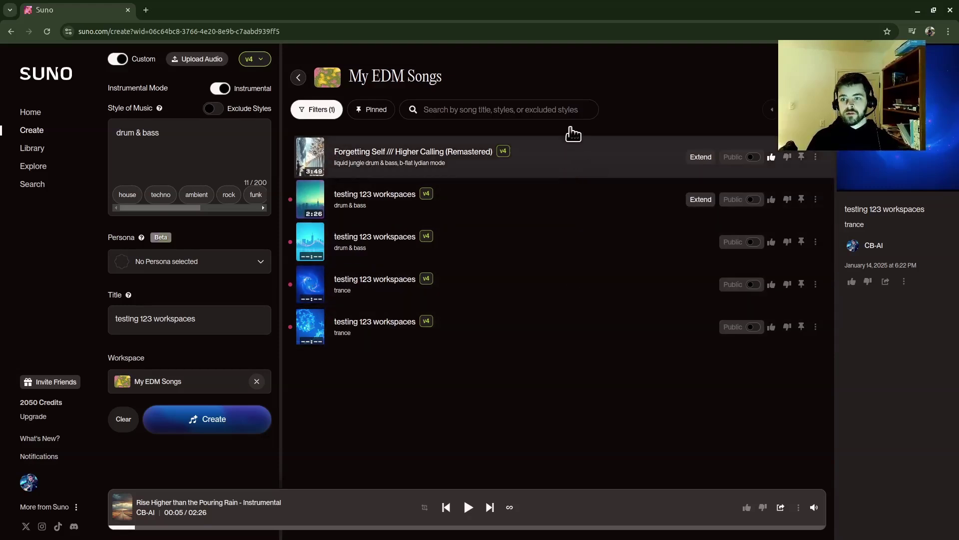
# Back in the Library, replace the search 'for' with 'Inter m'
pyautogui.click(35, 149)
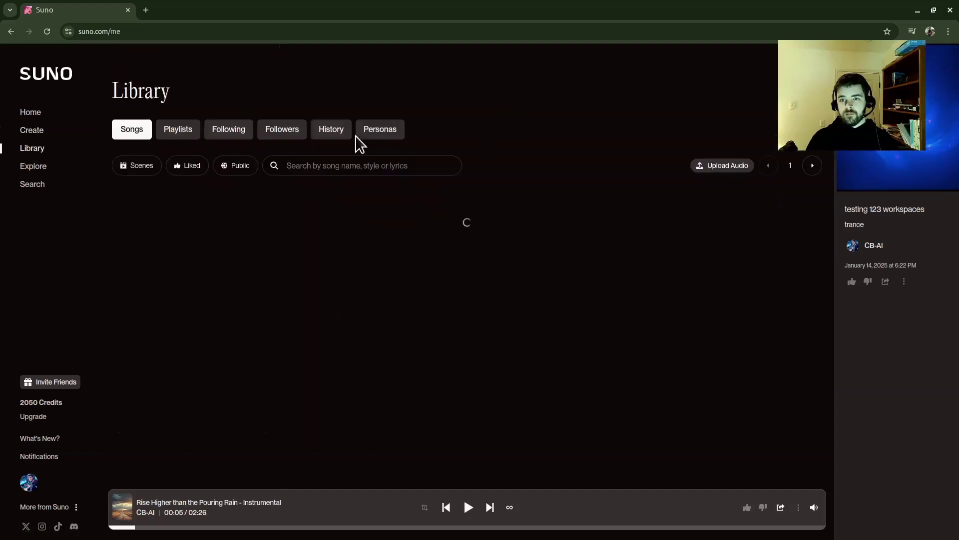
pyautogui.write('forgetting self')
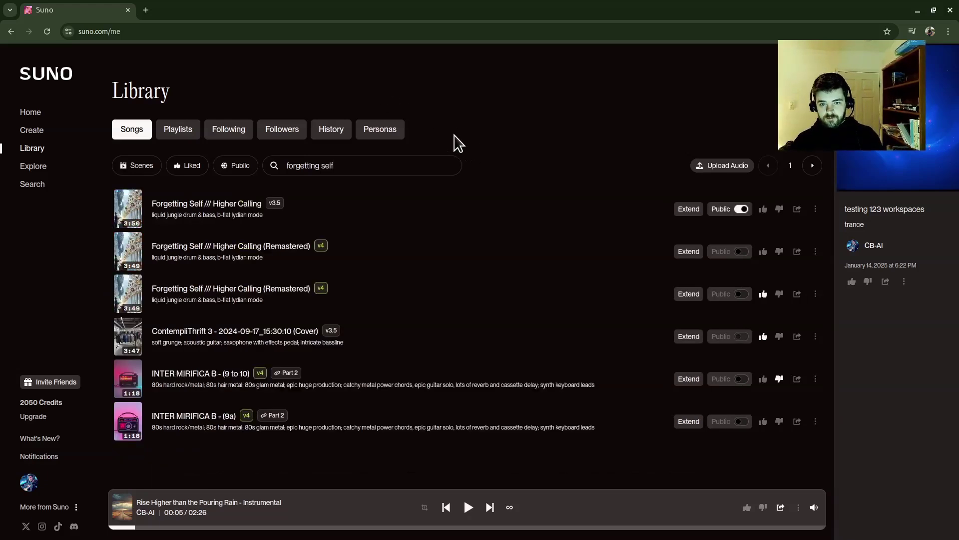
pyautogui.tripleClick(349, 162)
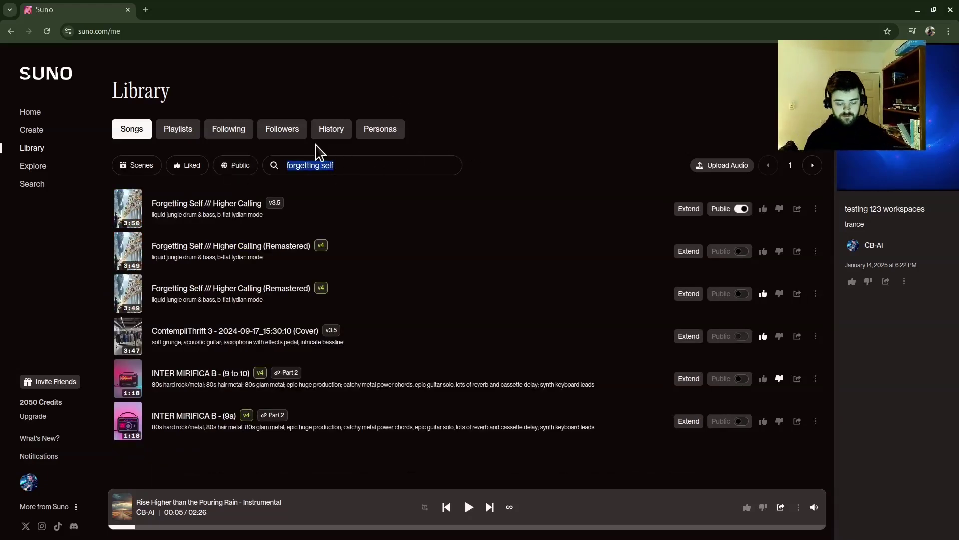
pyautogui.press('BackSpace')
pyautogui.write('Inter')
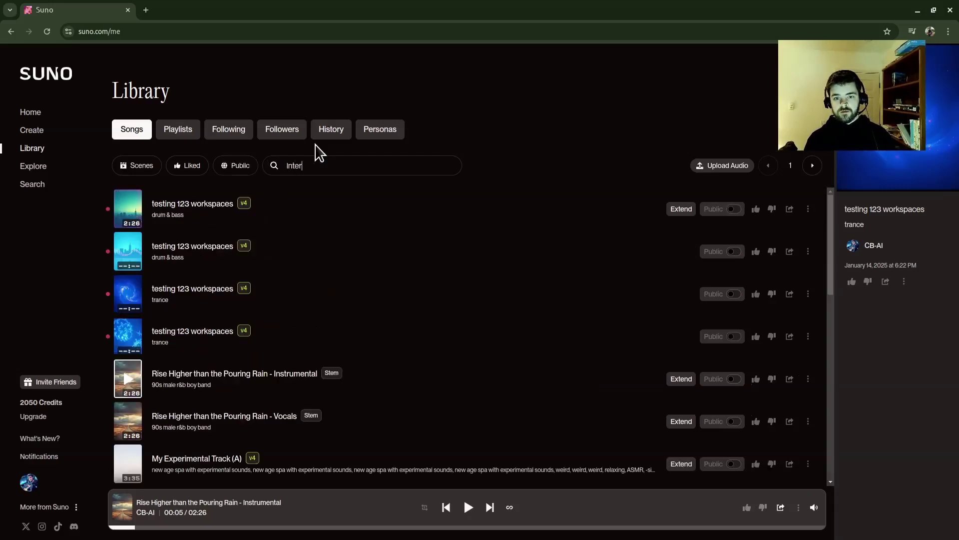
pyautogui.write(' mirifica')
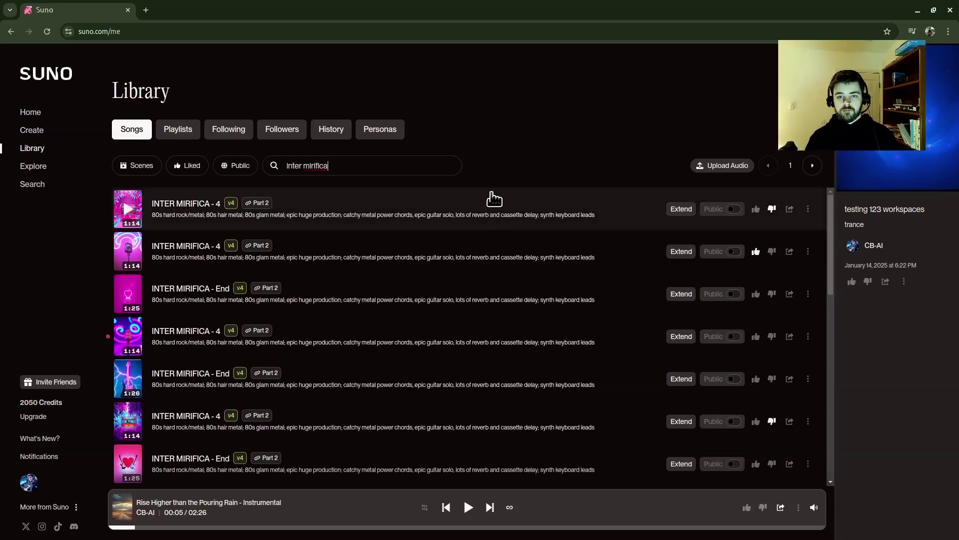
# Page forward through the INTER MIRIFICA results, then return to page 1
pyautogui.scroll(-10, 312, 287)
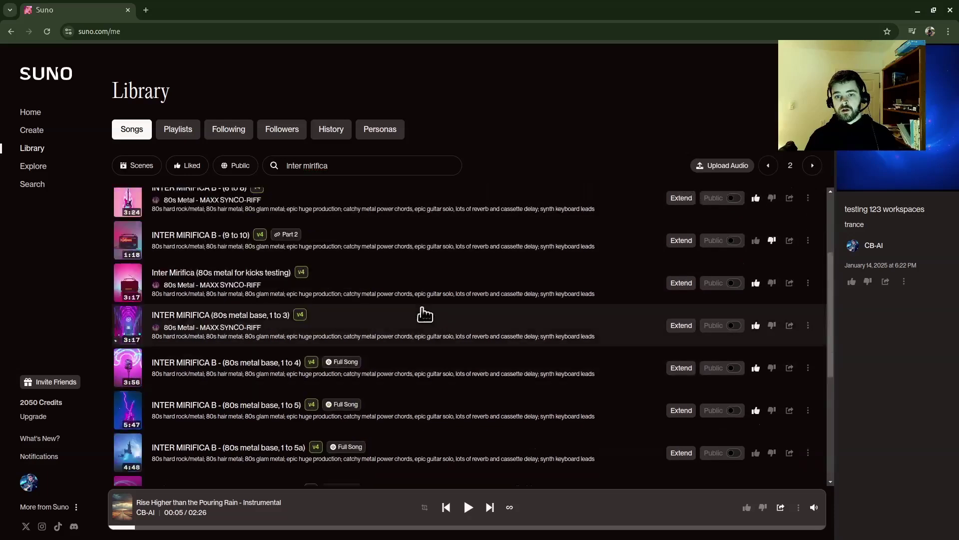
pyautogui.scroll(-10, 485, 209)
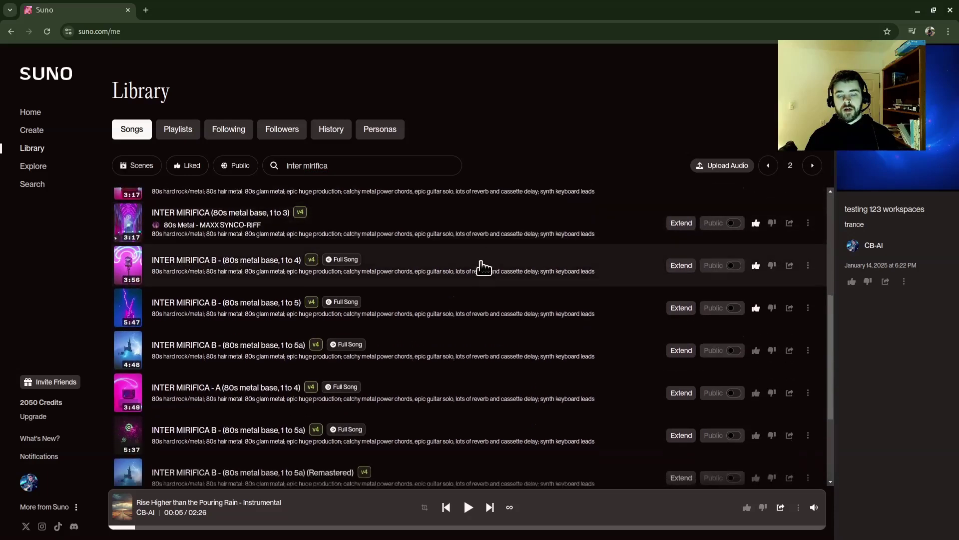
pyautogui.scroll(10, 532, 330)
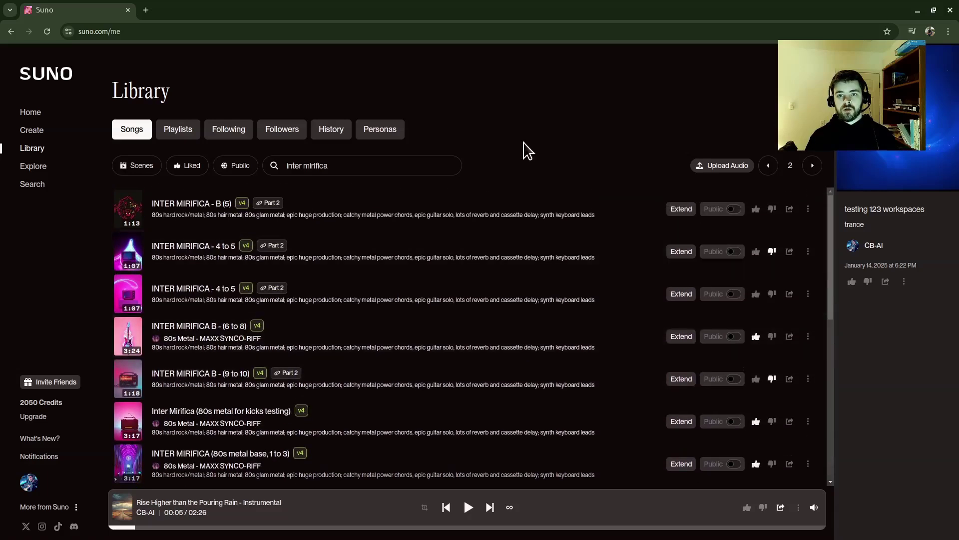
pyautogui.click(813, 165)
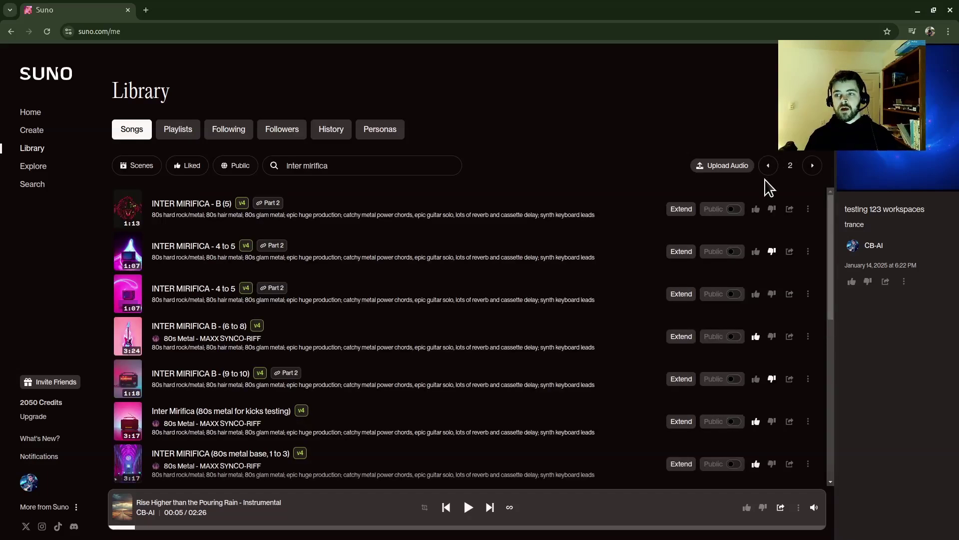
pyautogui.click(768, 166)
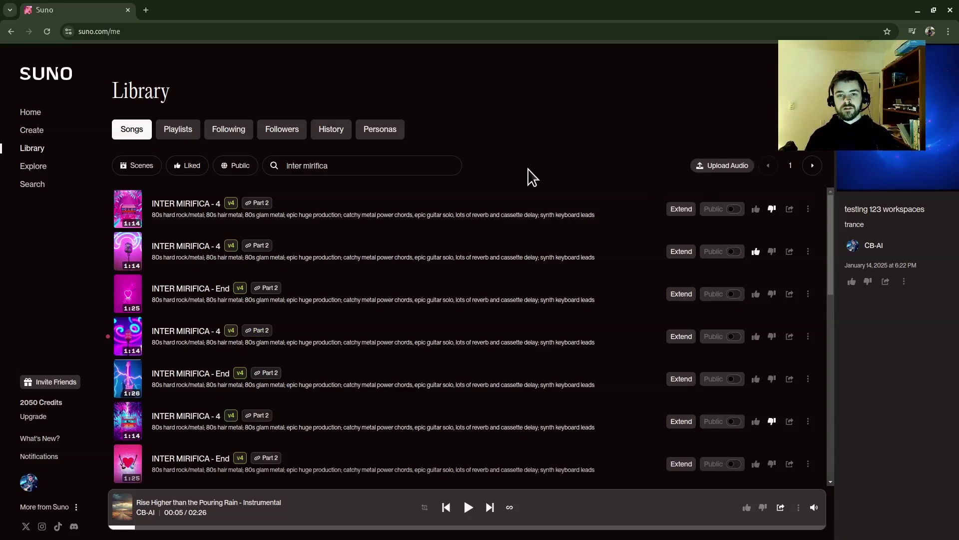
# Open Move to Workspace for the first INTER MIRIFICA - 4 song
pyautogui.scroll(-1, 628, 326)
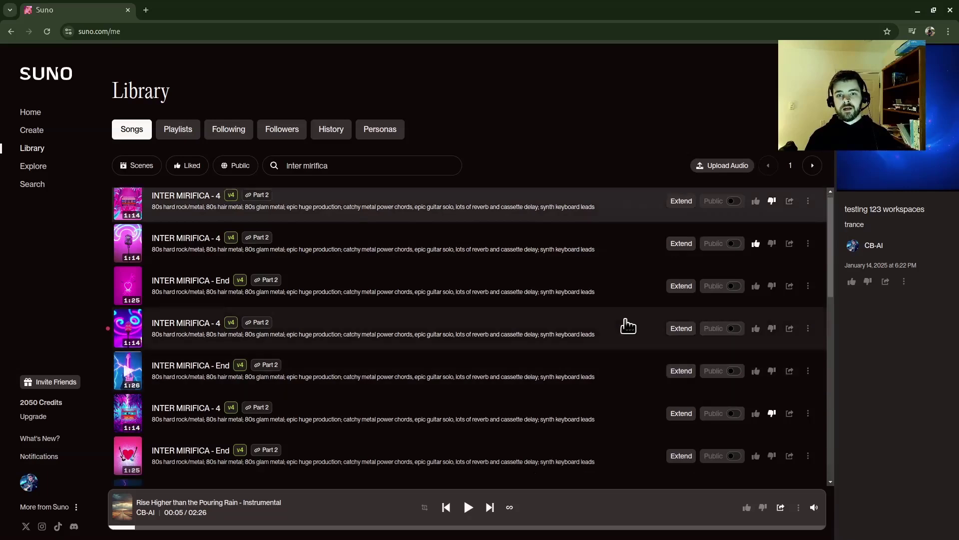
pyautogui.scroll(-10, 628, 326)
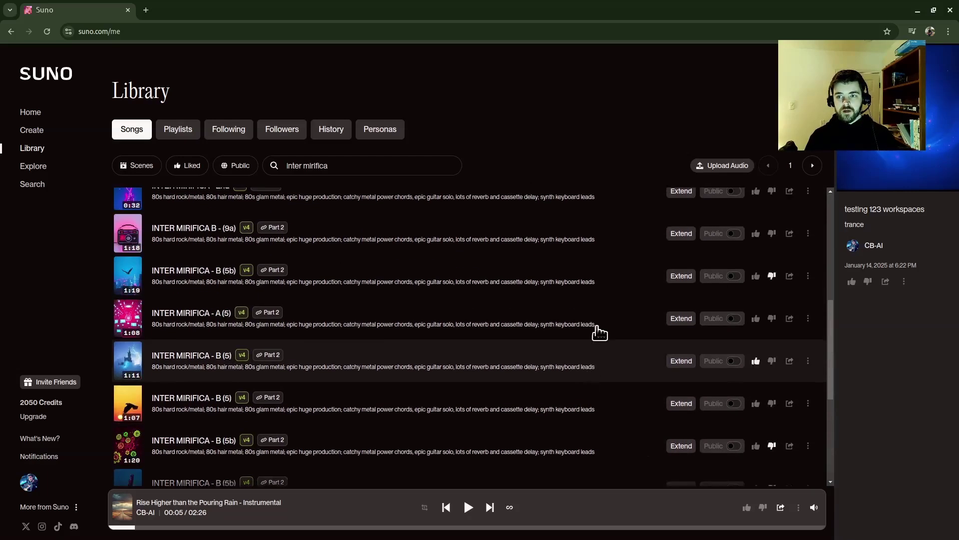
pyautogui.scroll(5, 602, 280)
pyautogui.scroll(-10, 616, 257)
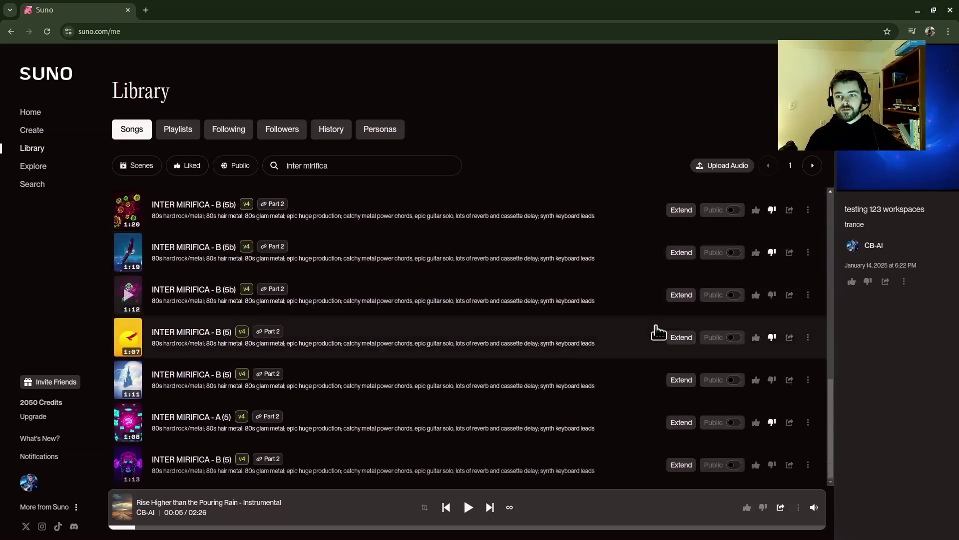
pyautogui.scroll(5, 629, 272)
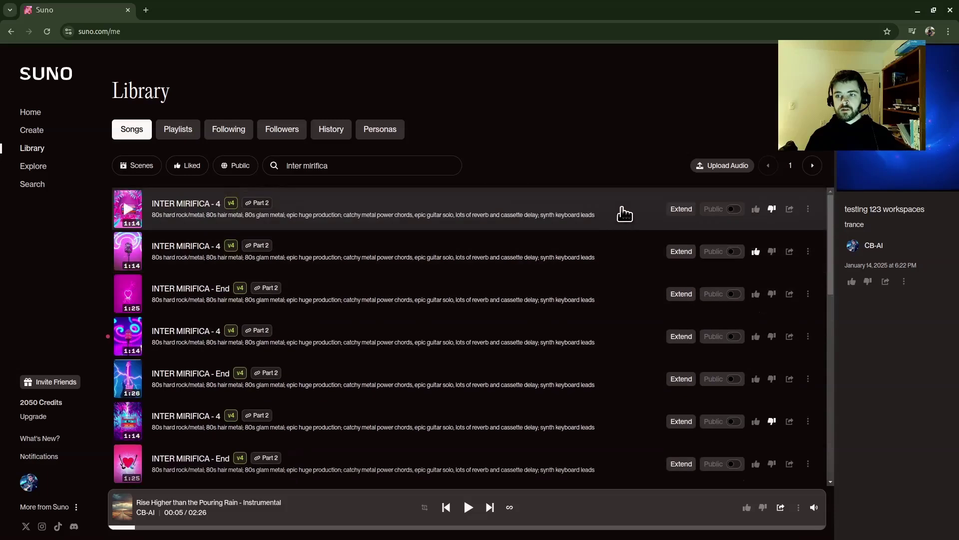
pyautogui.scroll(-5, 624, 214)
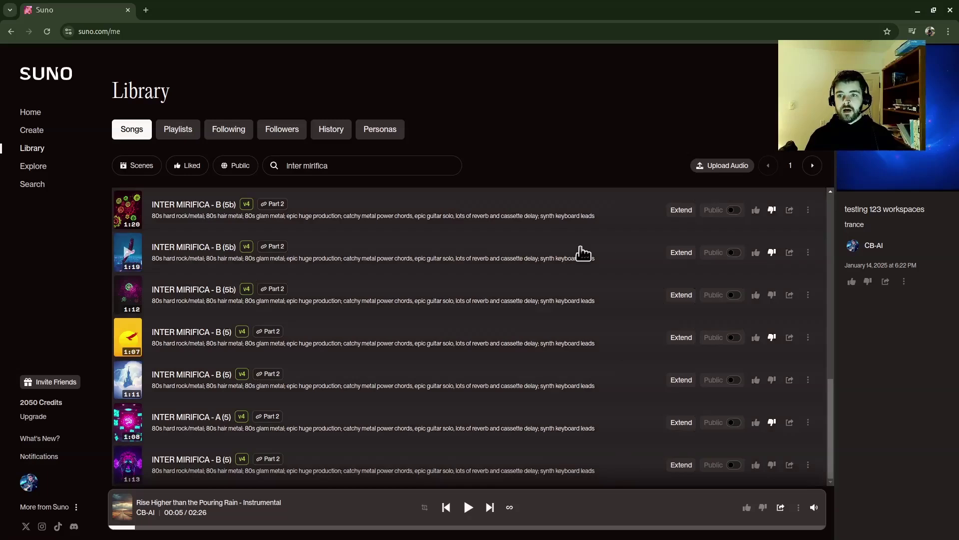
pyautogui.scroll(10, 570, 310)
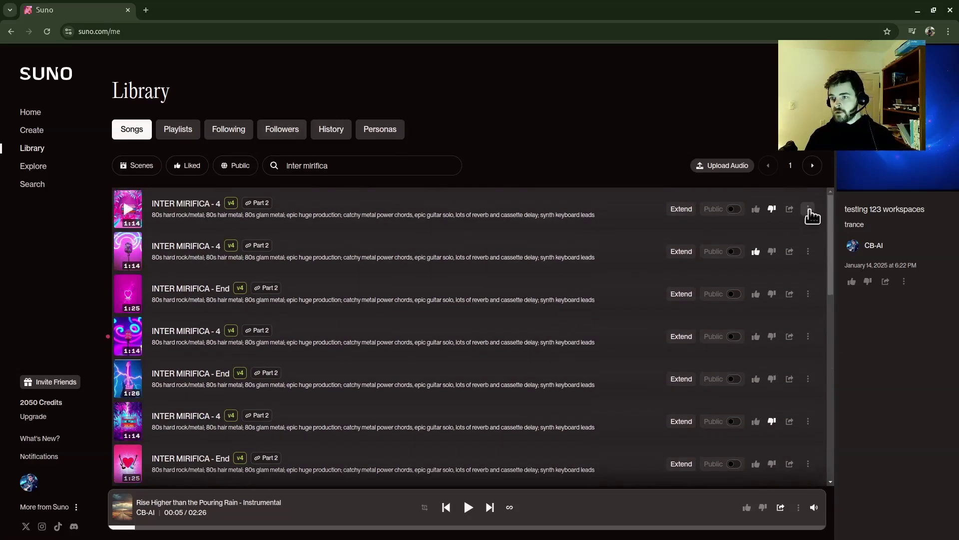
pyautogui.click(808, 209)
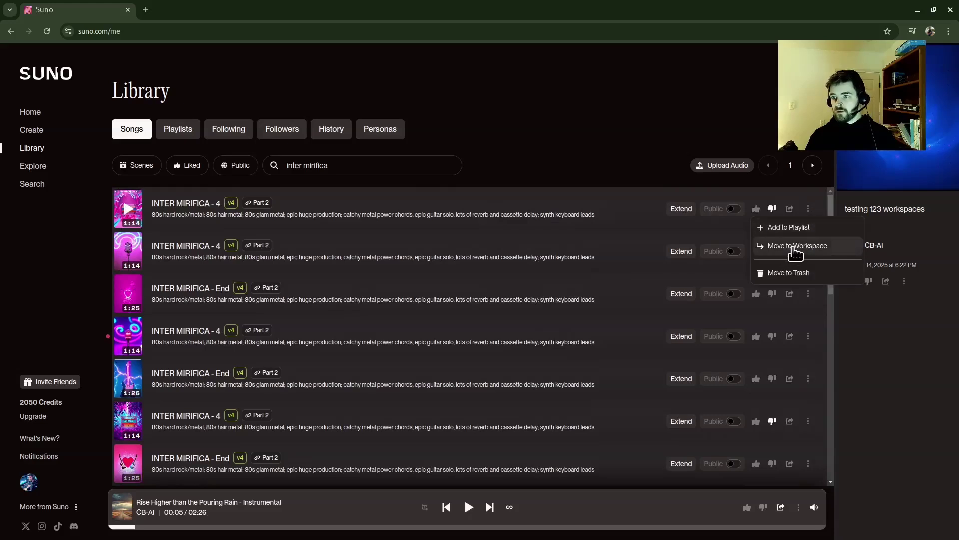
pyautogui.click(808, 211)
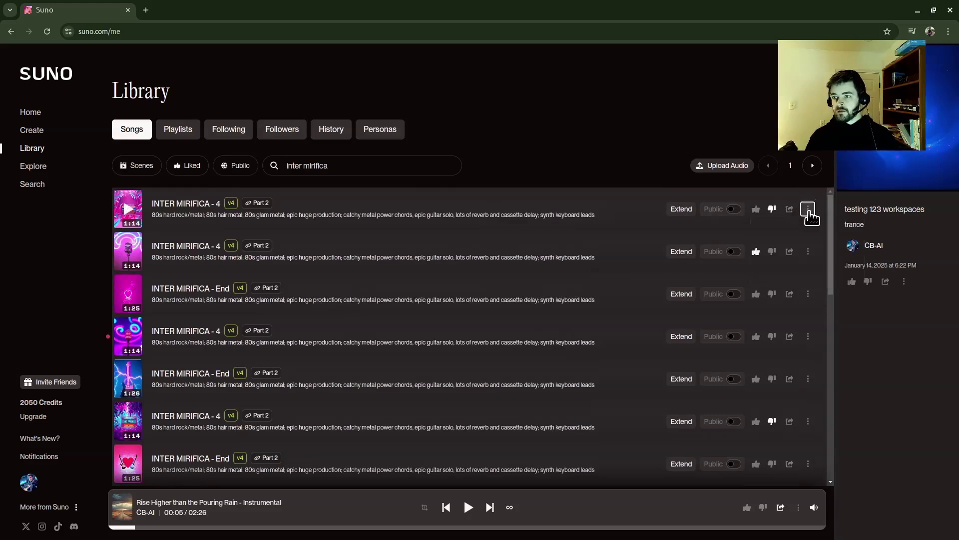
pyautogui.click(808, 212)
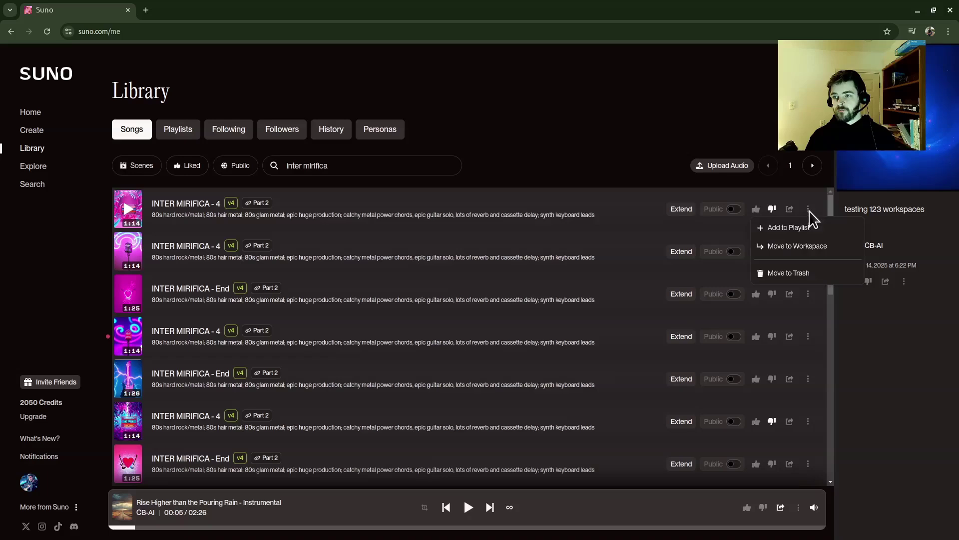
pyautogui.click(795, 246)
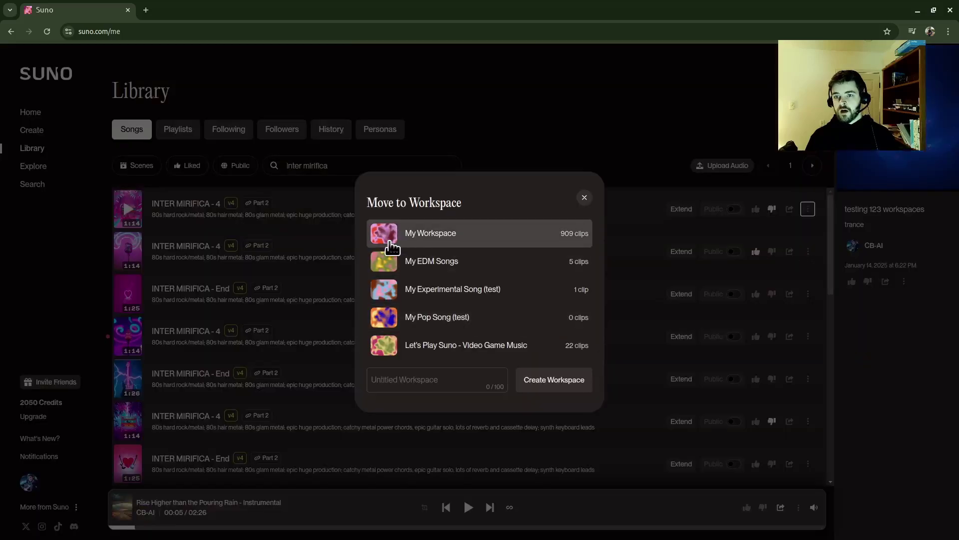
# Create a workspace named 'Inter Mirifica' so the INTER MIRIFICA - 4 clips move into it
pyautogui.click(443, 384)
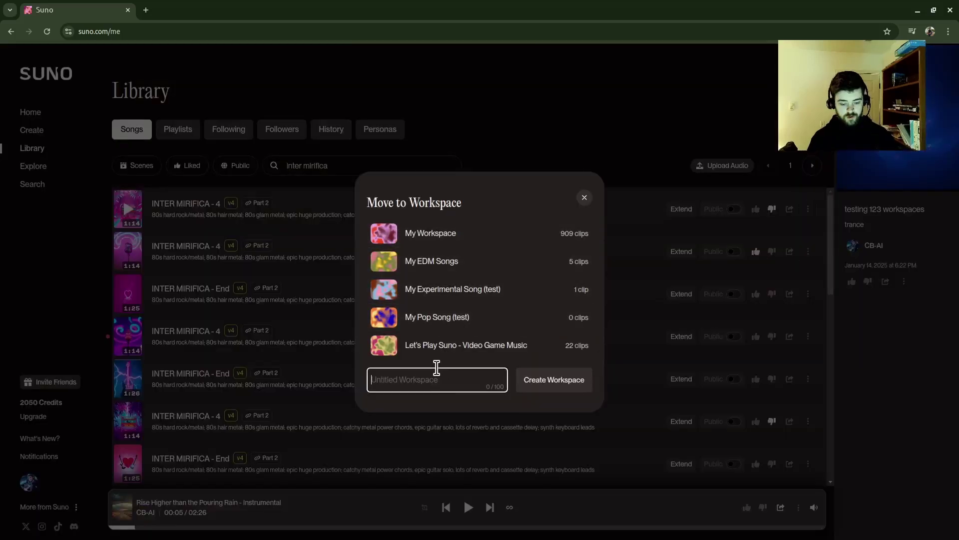
pyautogui.write('Inter Mirifi')
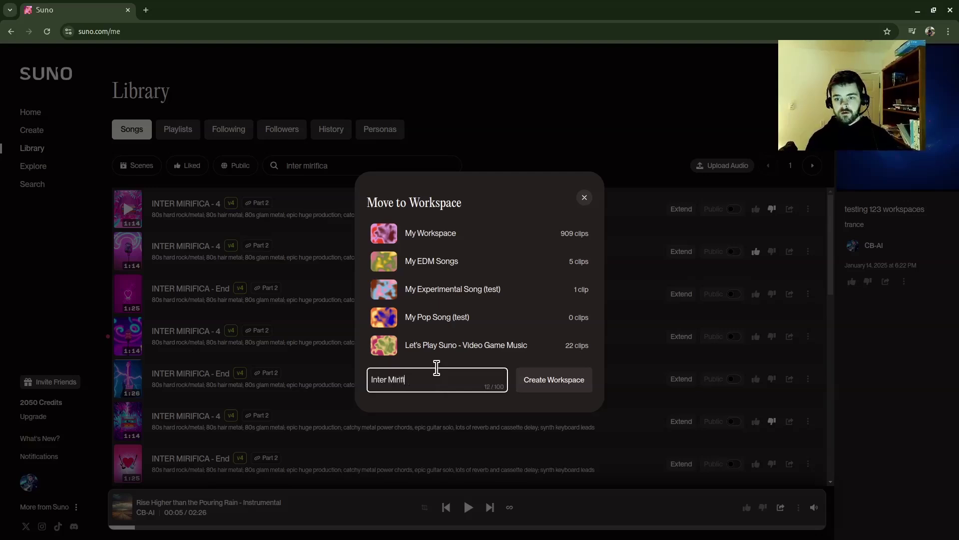
pyautogui.write('ca')
pyautogui.click(559, 382)
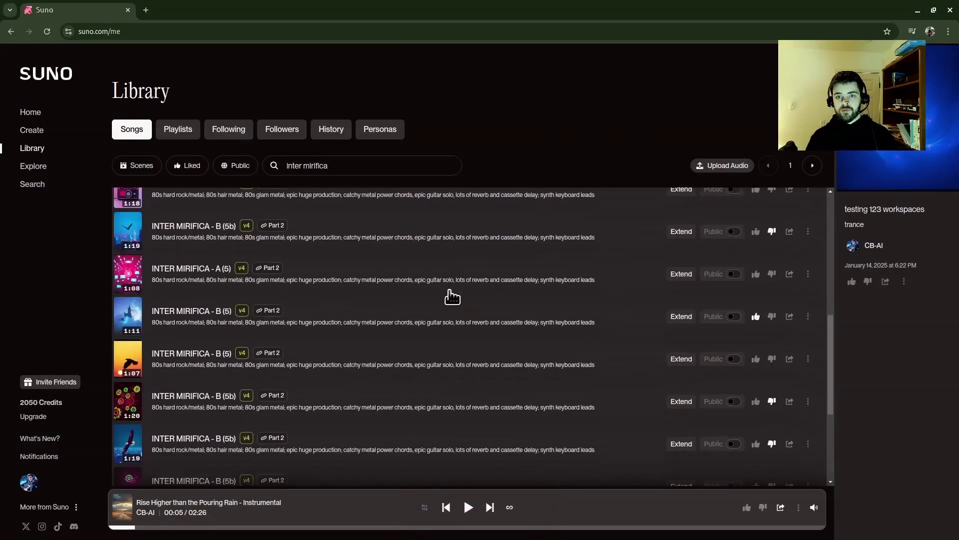
# Reload the Library and search 'In' to list the INTER MIRIFICA songs
pyautogui.click(47, 31)
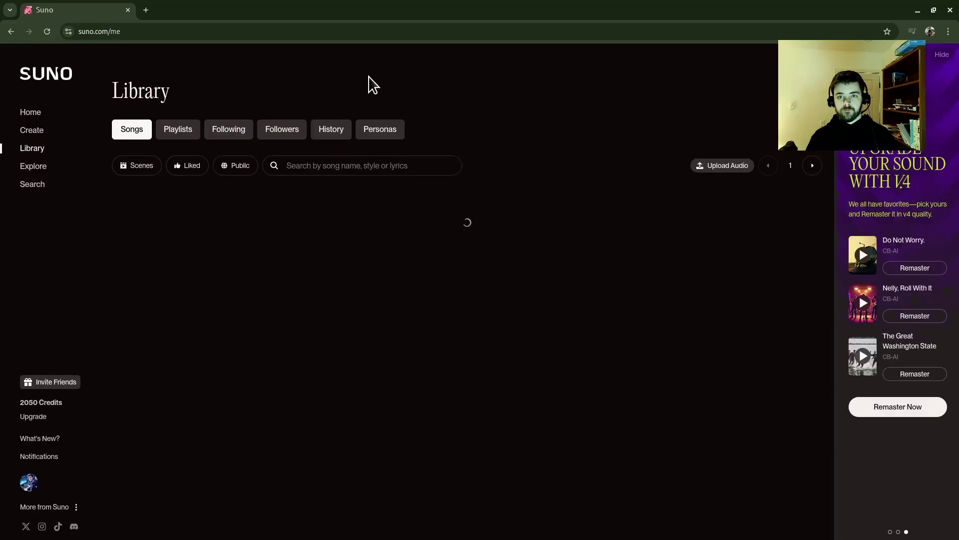
pyautogui.write('In')
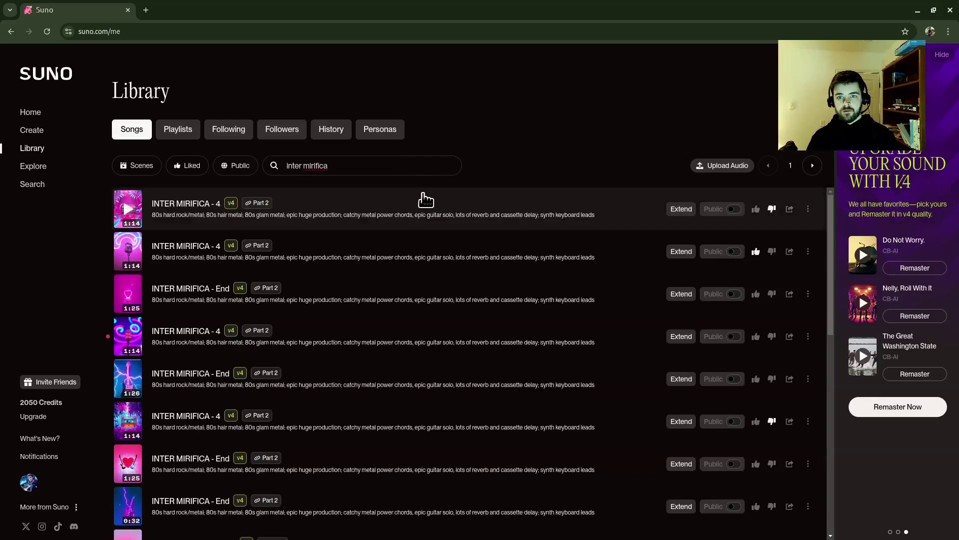
pyautogui.scroll(-5, 559, 349)
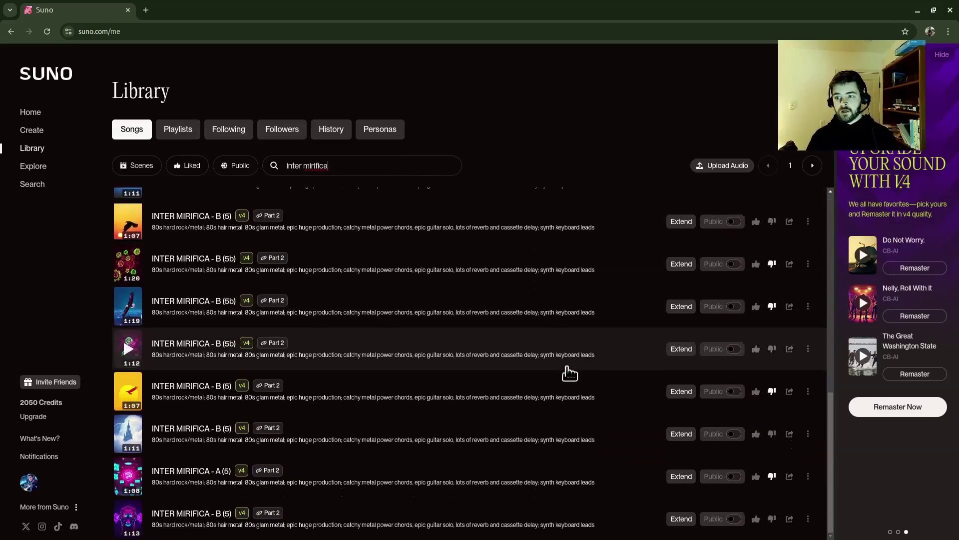
pyautogui.scroll(10, 569, 372)
pyautogui.scroll(-10, 659, 229)
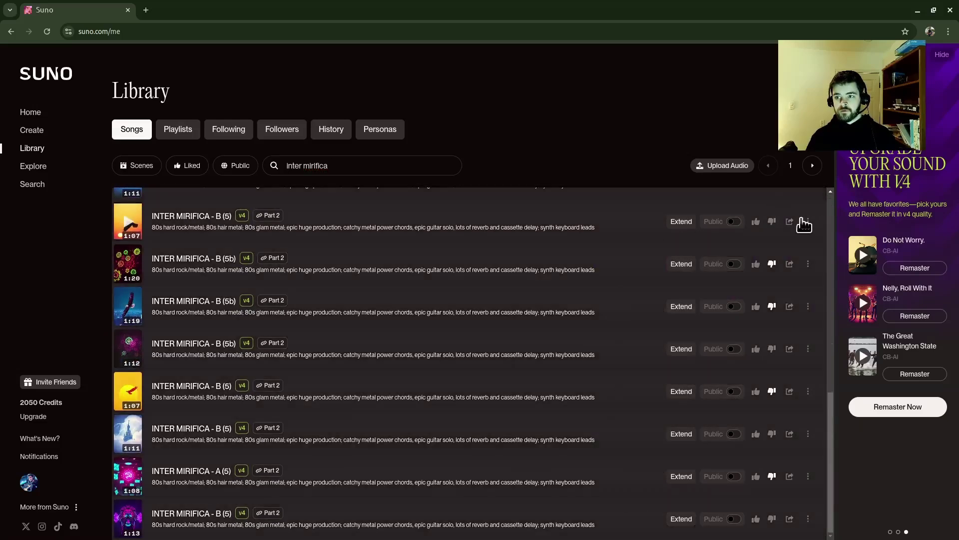
# Move INTER MIRIFICA - B (5) into the Inter Mirifica workspace
pyautogui.click(808, 221)
pyautogui.click(804, 267)
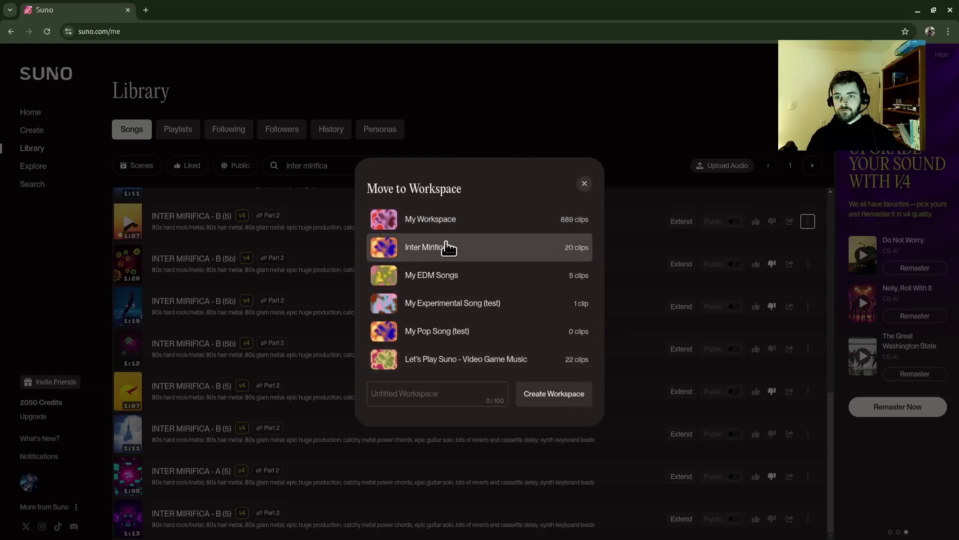
pyautogui.click(444, 248)
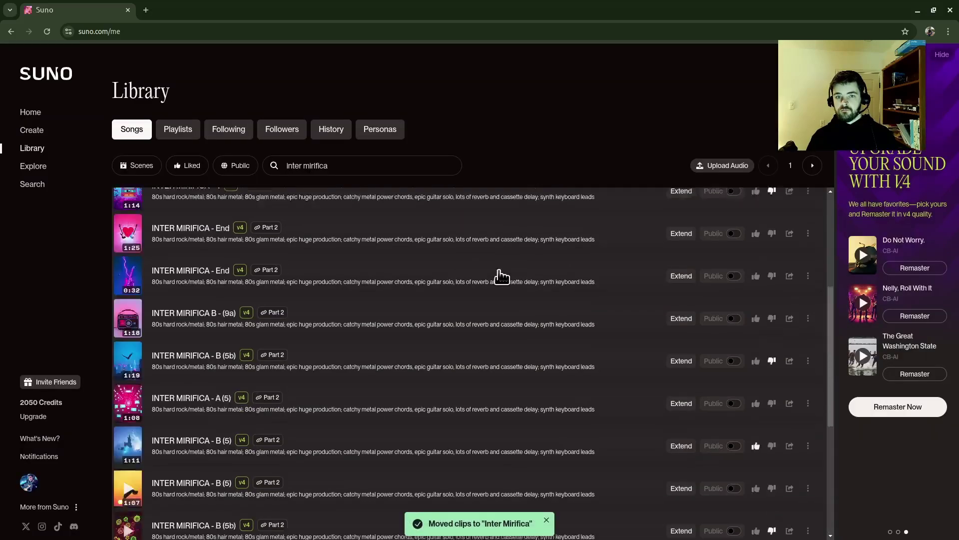
pyautogui.click(31, 130)
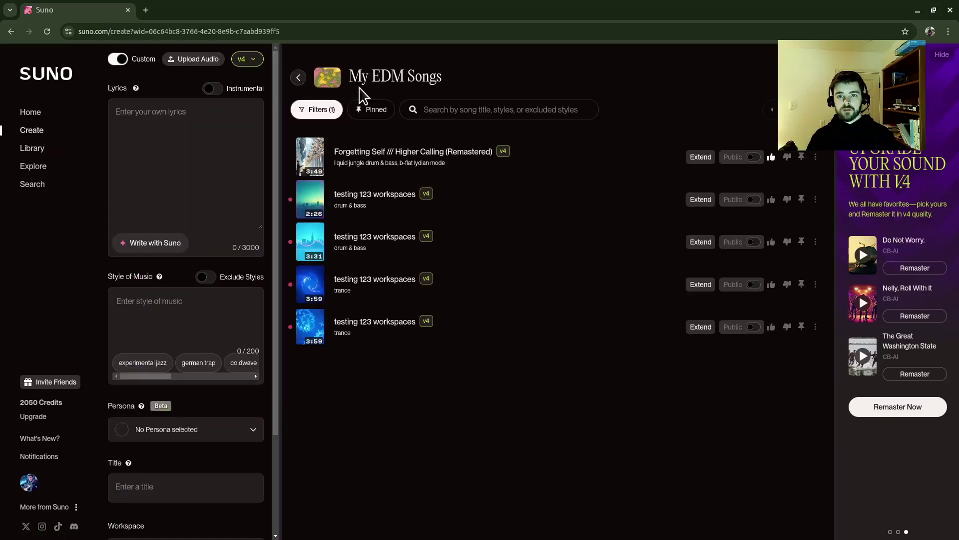
pyautogui.click(298, 77)
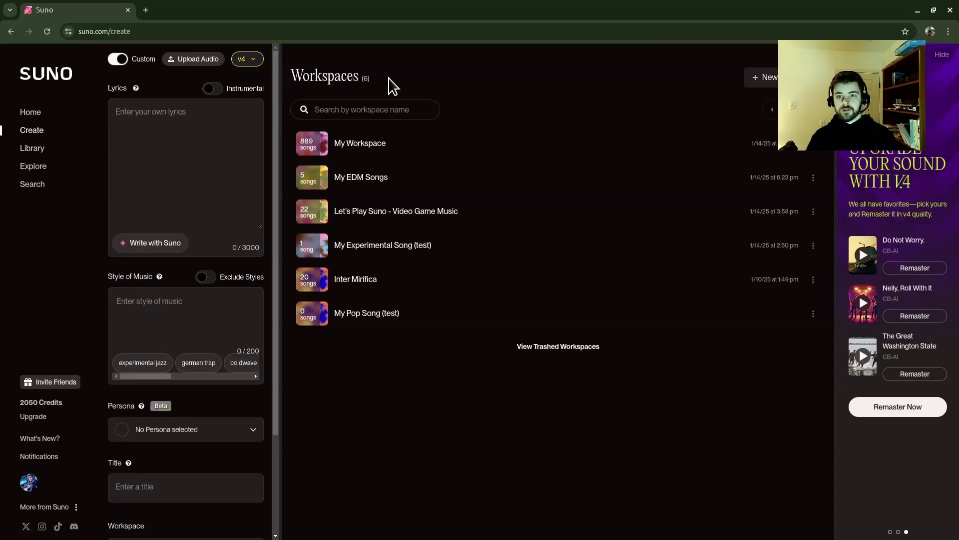
pyautogui.click(549, 285)
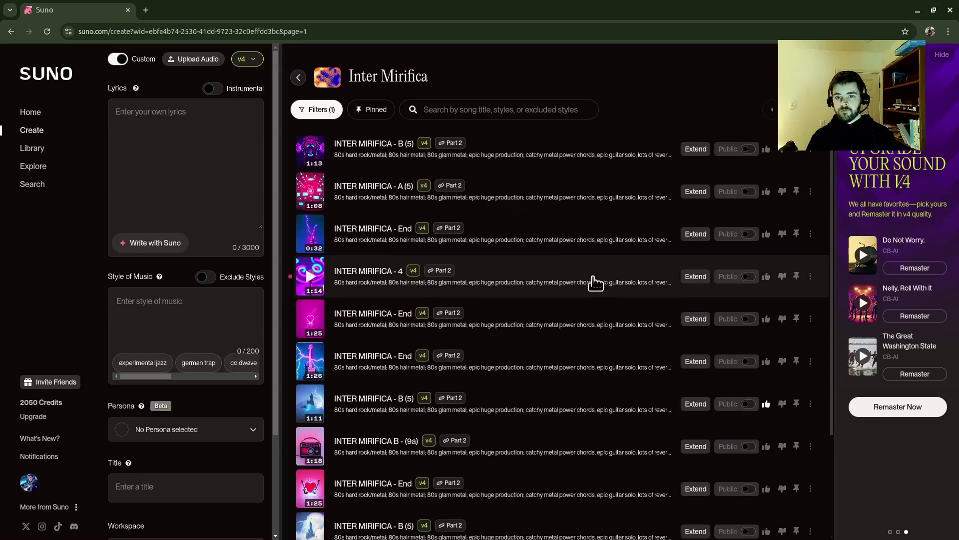
pyautogui.scroll(3, 630, 306)
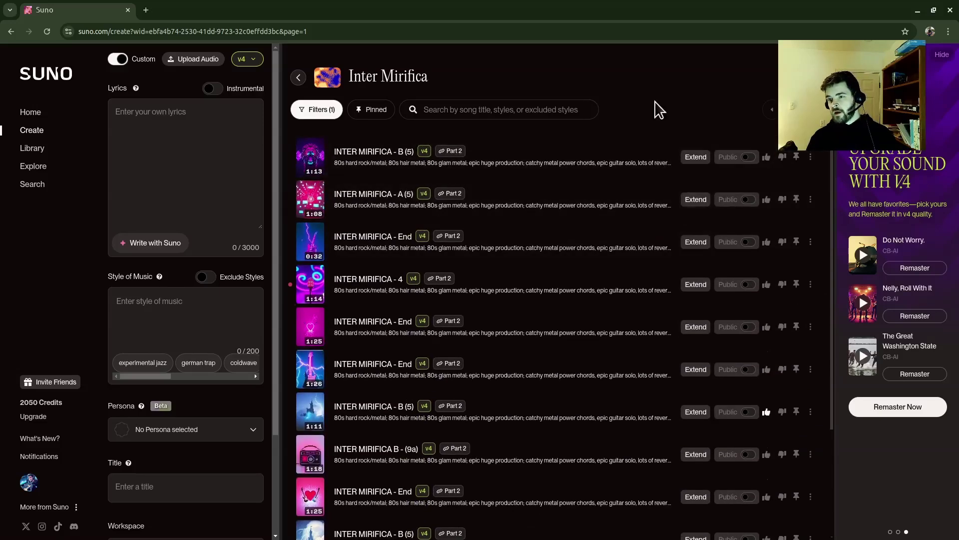
pyautogui.scroll(-1, 654, 150)
pyautogui.scroll(1, 563, 337)
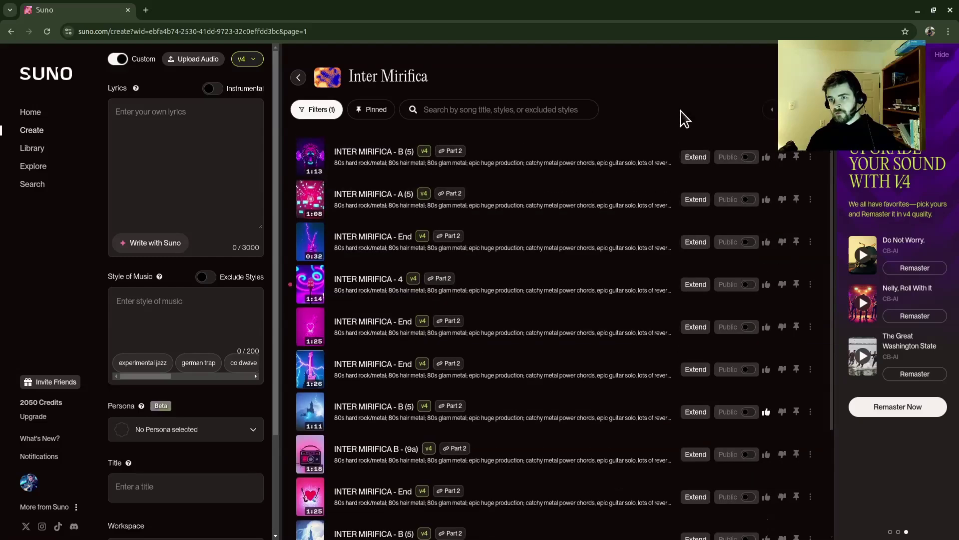
pyautogui.scroll(-1, 531, 307)
pyautogui.scroll(1, 520, 330)
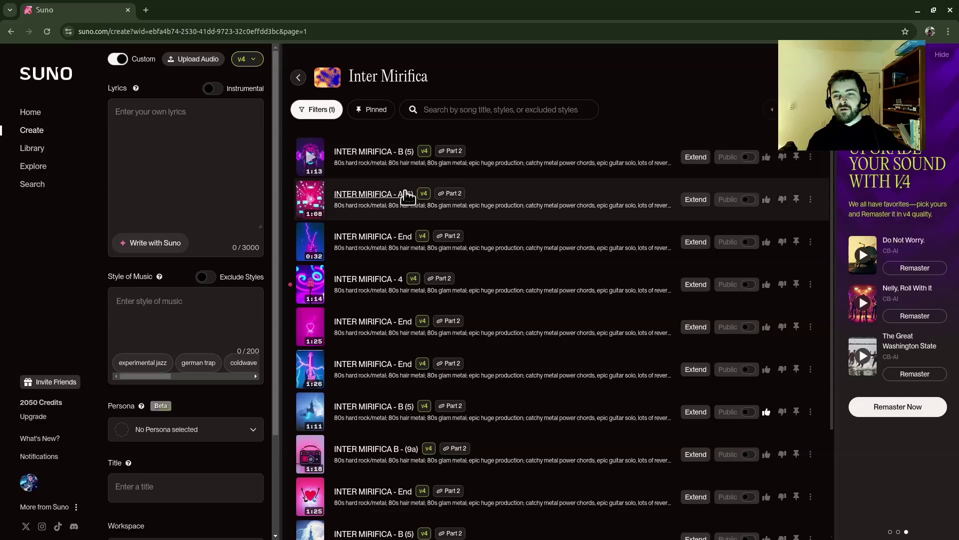
pyautogui.scroll(-2, 414, 387)
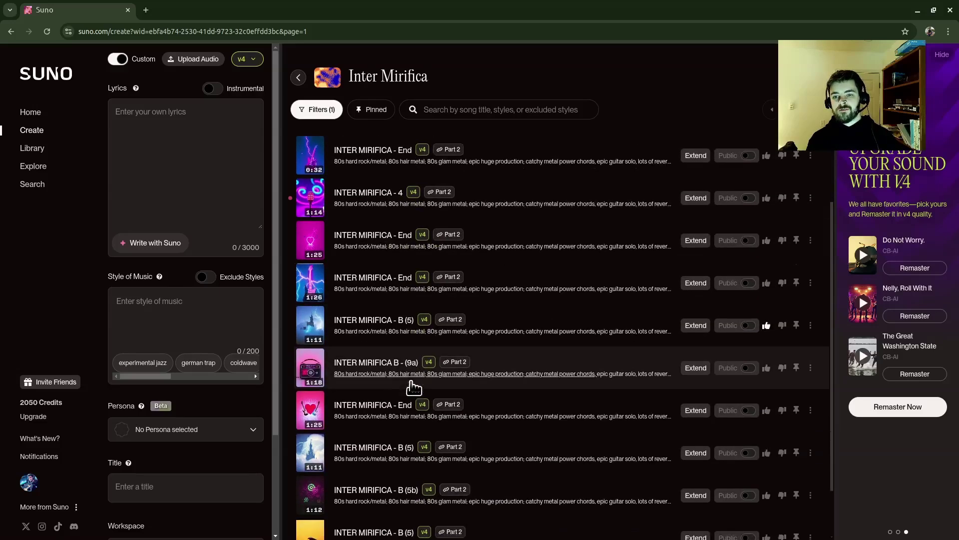
pyautogui.scroll(2, 392, 387)
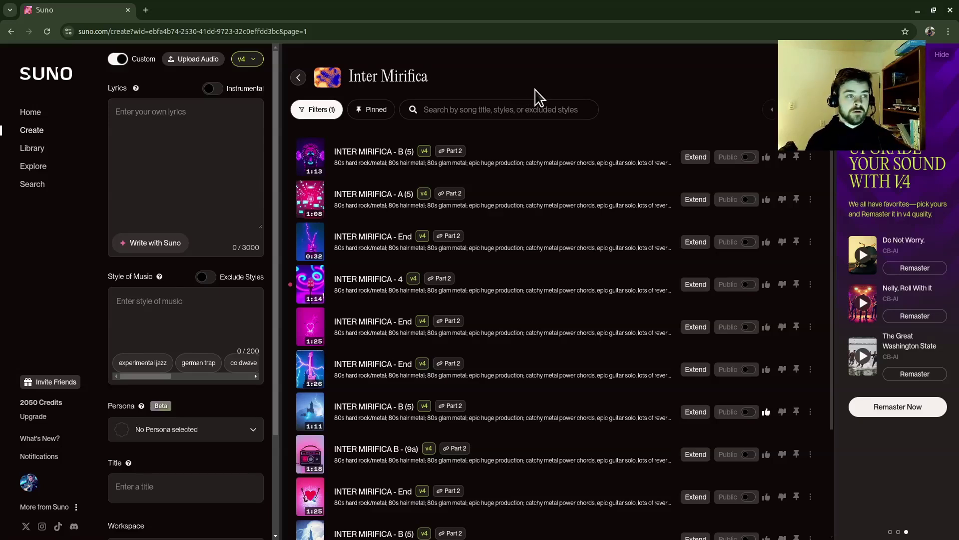
# Revisit the My Experimental Song (test) workspace, then move it to the trash
pyautogui.click(299, 77)
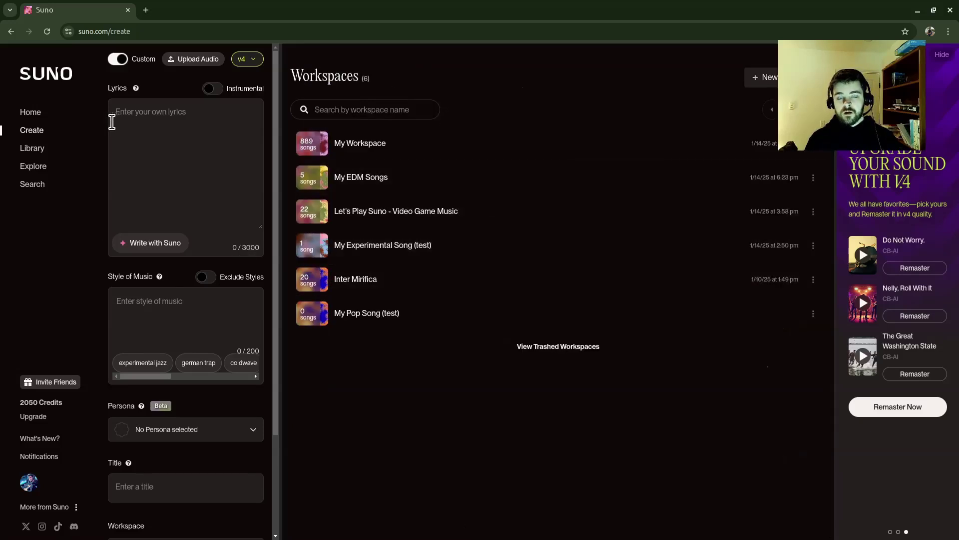
pyautogui.click(572, 254)
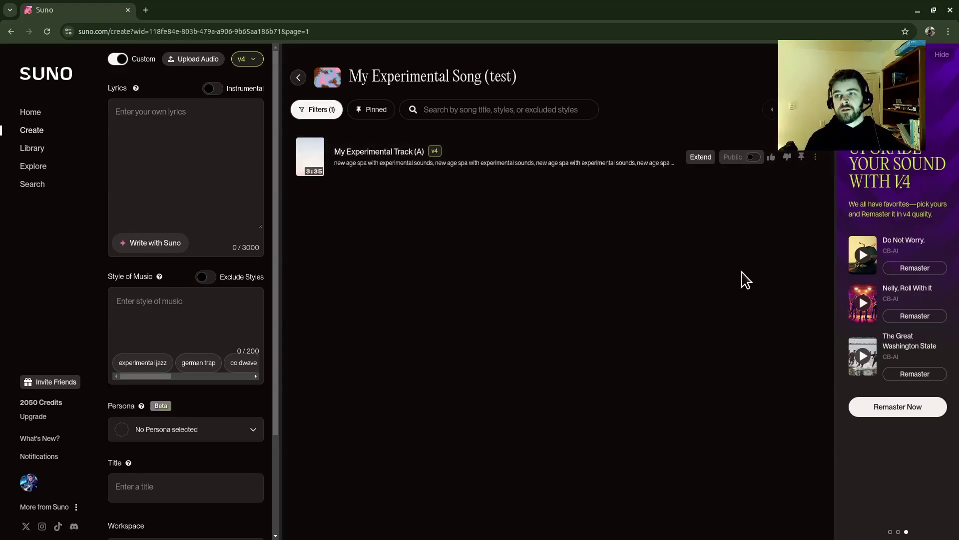
pyautogui.click(298, 77)
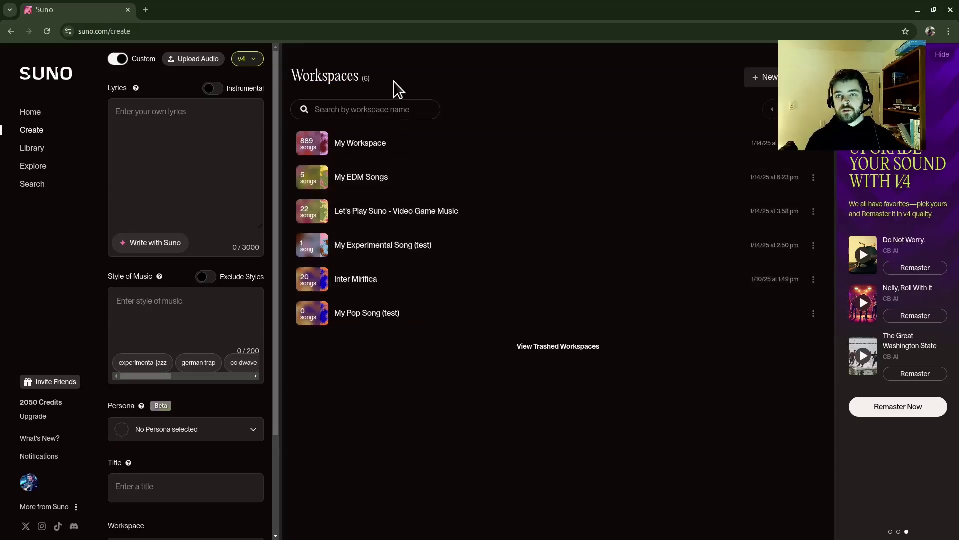
pyautogui.moveTo(397, 89); pyautogui.dragTo(295, 76)
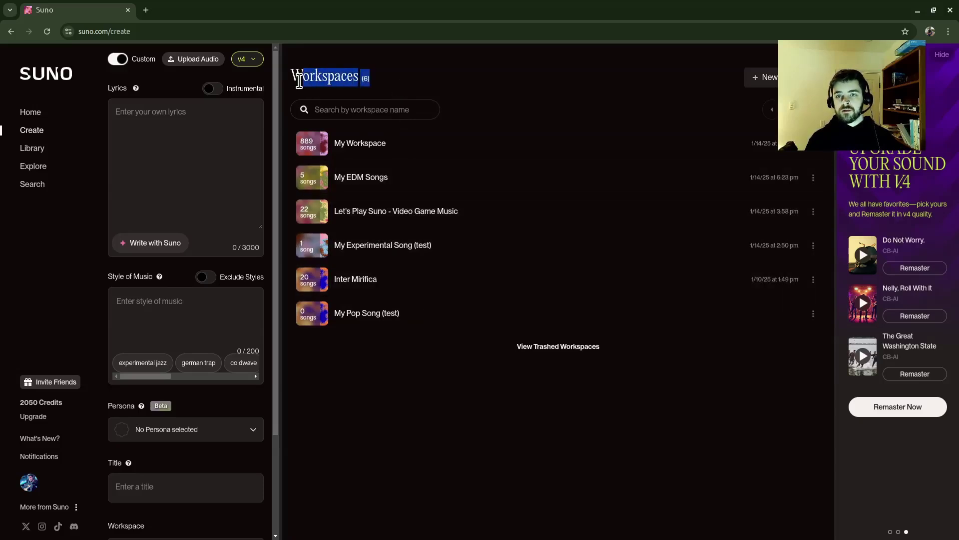
pyautogui.click(33, 134)
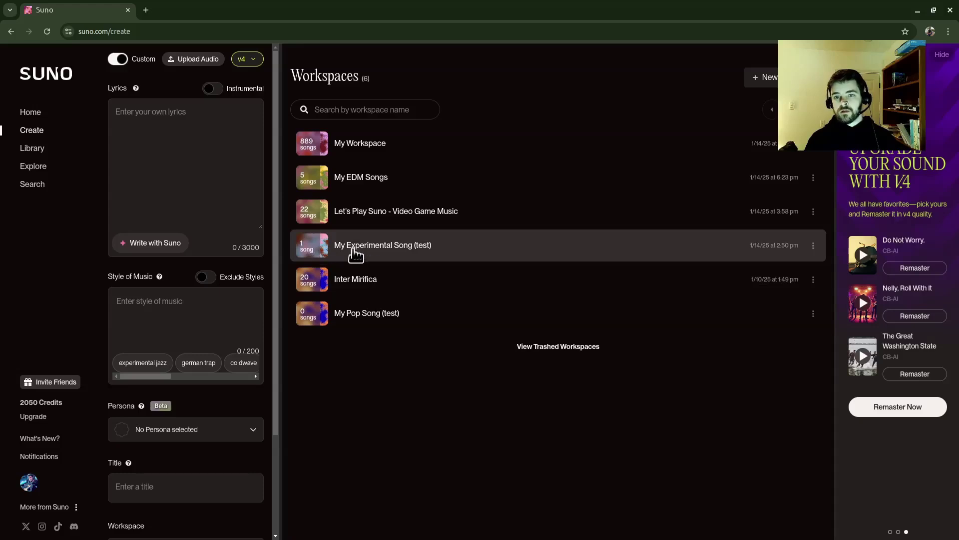
pyautogui.click(813, 248)
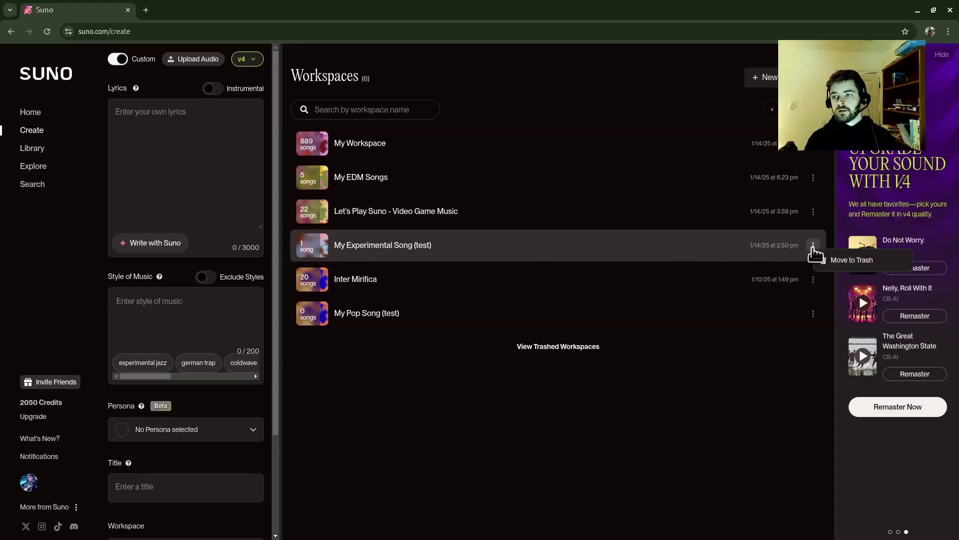
pyautogui.click(846, 261)
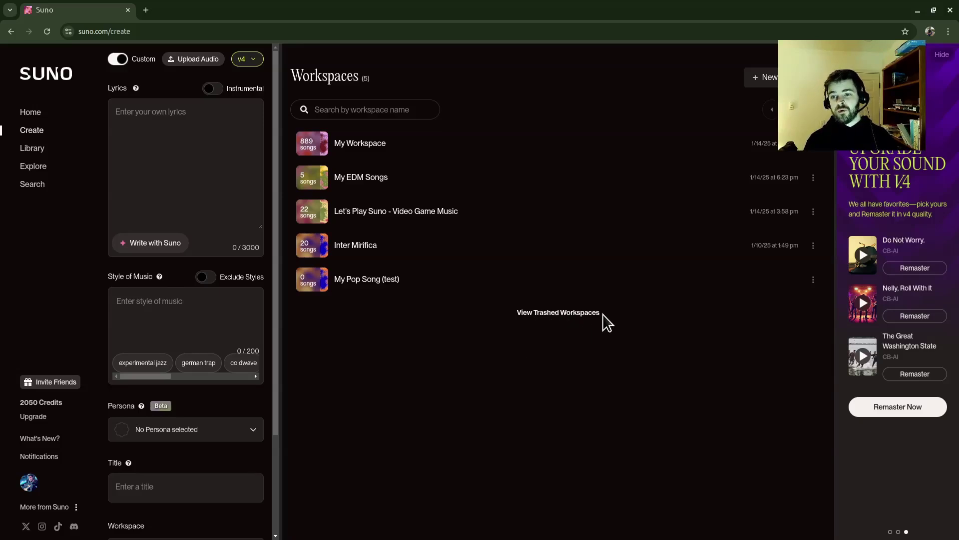
# Restore My Experimental Song (test) from the trashed workspaces and return to the list
pyautogui.click(554, 315)
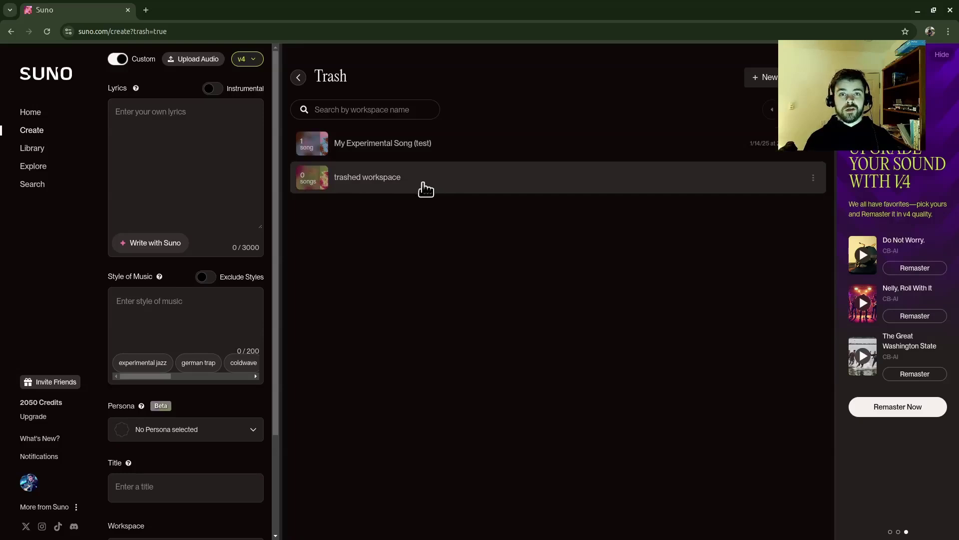
pyautogui.click(820, 158)
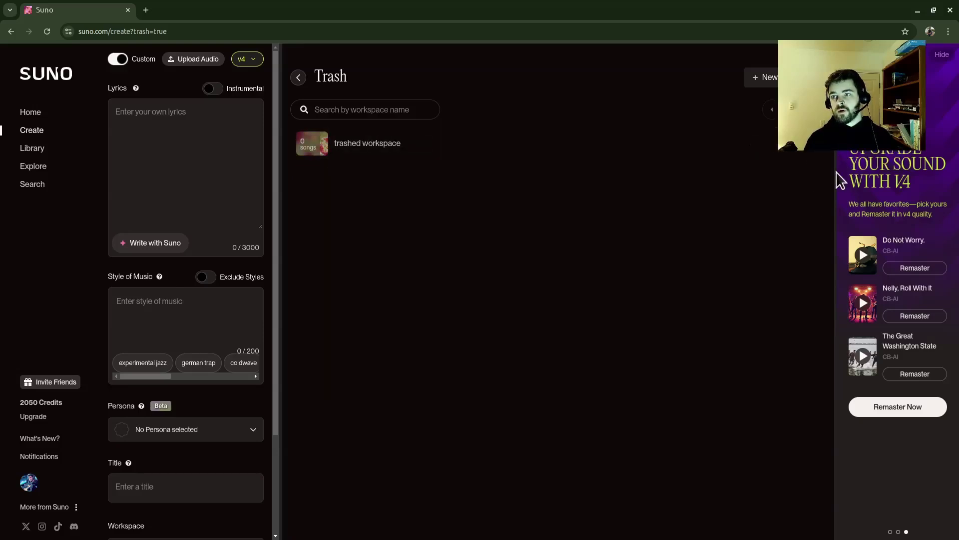
pyautogui.click(298, 77)
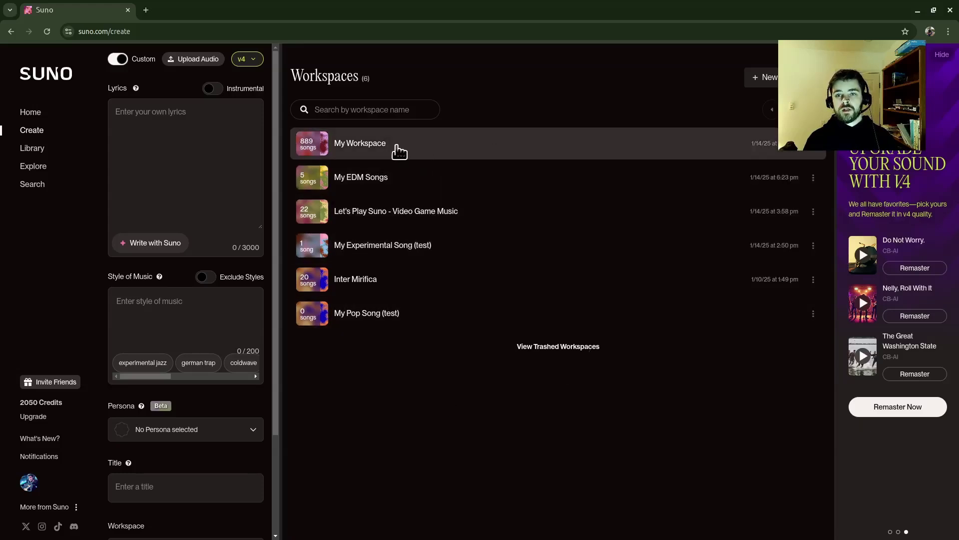
# Open My Workspace and try a 'flow' song search, then clear it
pyautogui.click(419, 155)
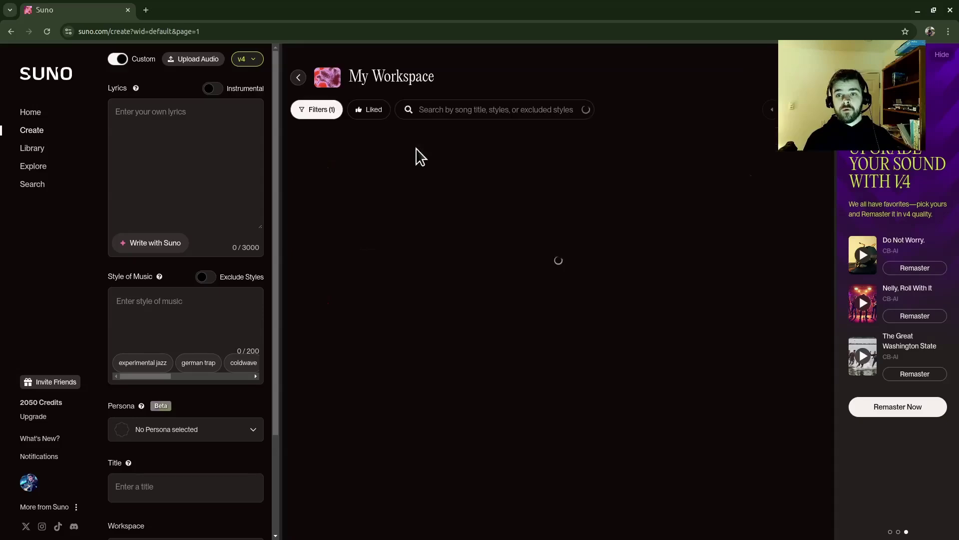
pyautogui.scroll(-5, 552, 443)
pyautogui.scroll(7, 552, 443)
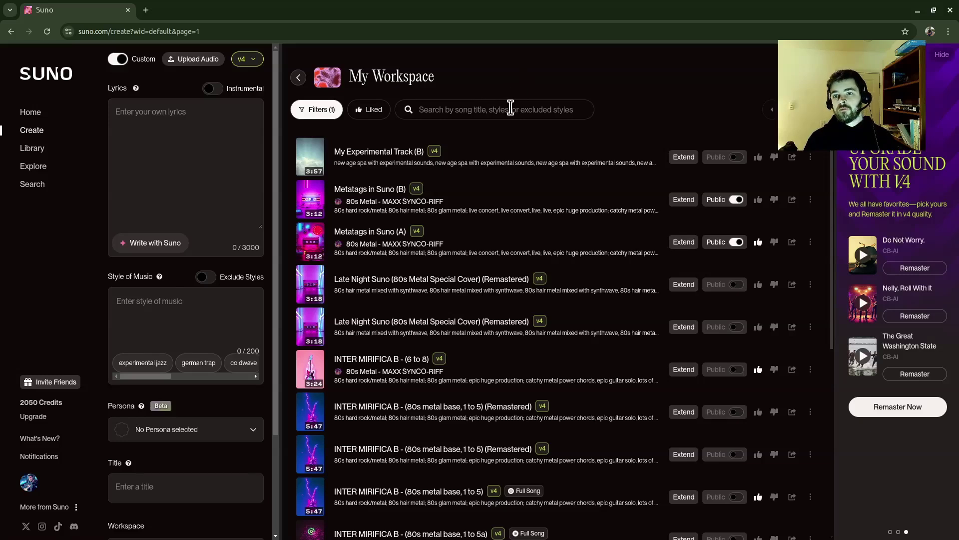
pyautogui.click(536, 115)
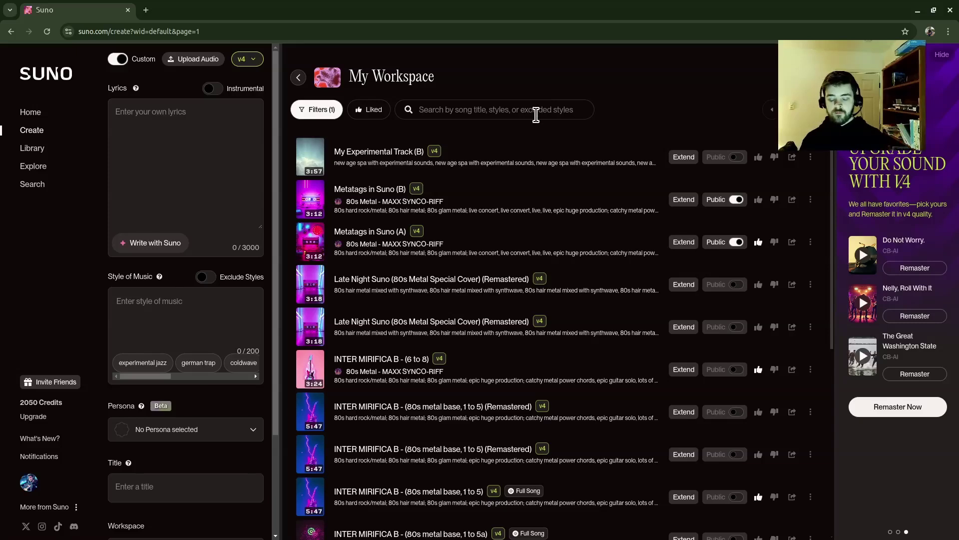
pyautogui.write('flow')
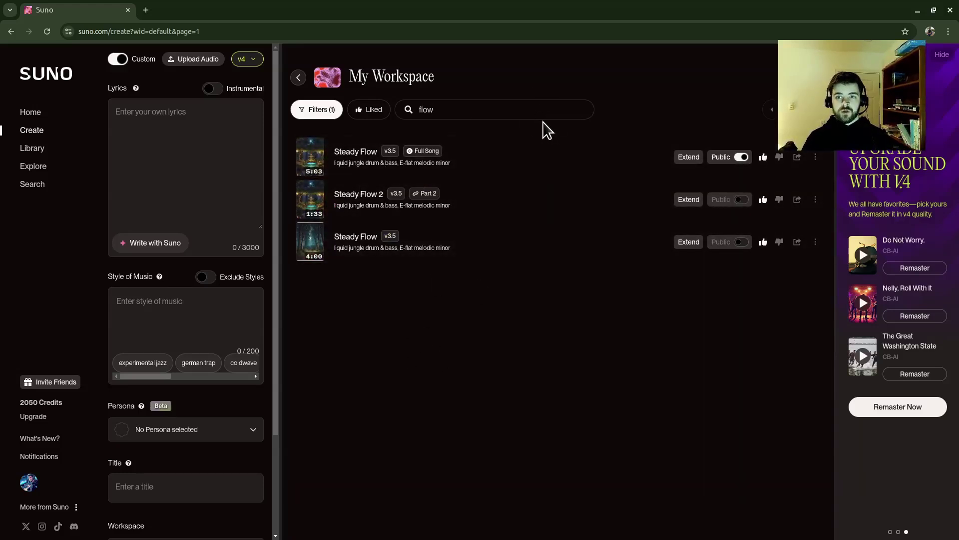
pyautogui.press('BackSpace')
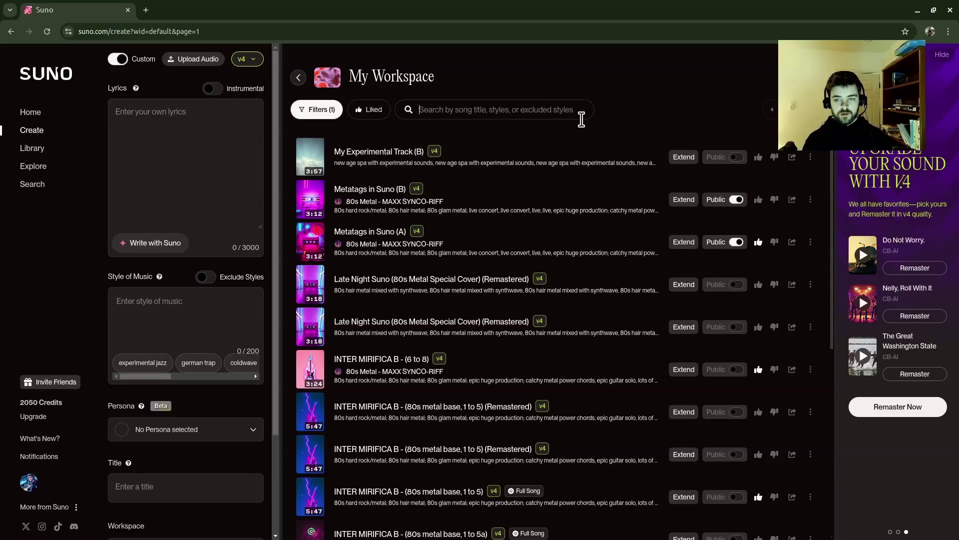
# Search songs for 'vocal', scan the results, then clear the search
pyautogui.write('vocal')
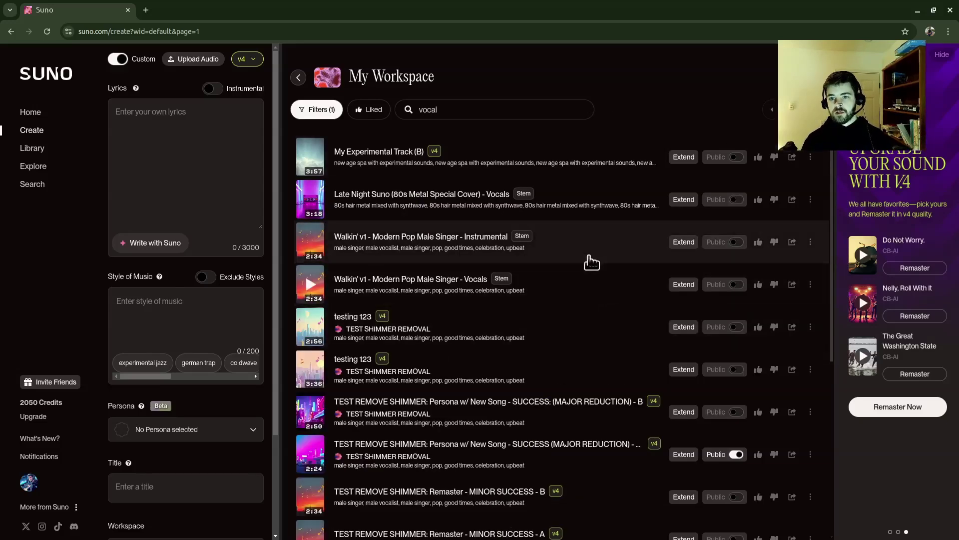
pyautogui.scroll(-6, 579, 281)
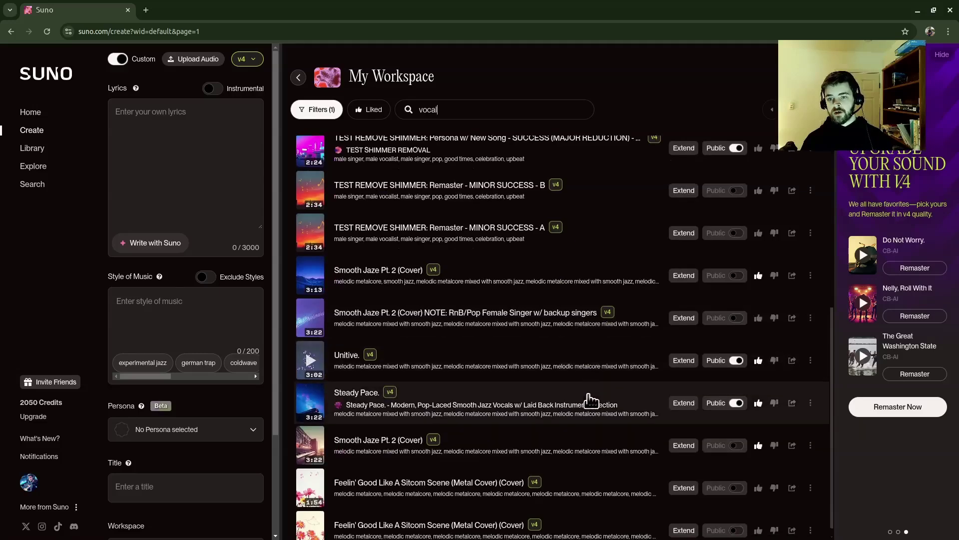
pyautogui.scroll(6, 614, 449)
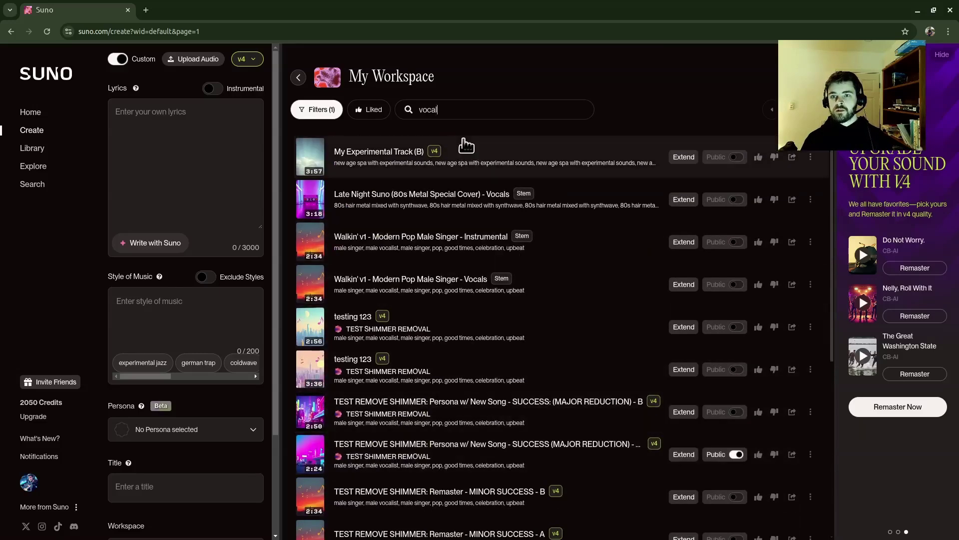
pyautogui.doubleClick(410, 107)
pyautogui.press('BackSpace')
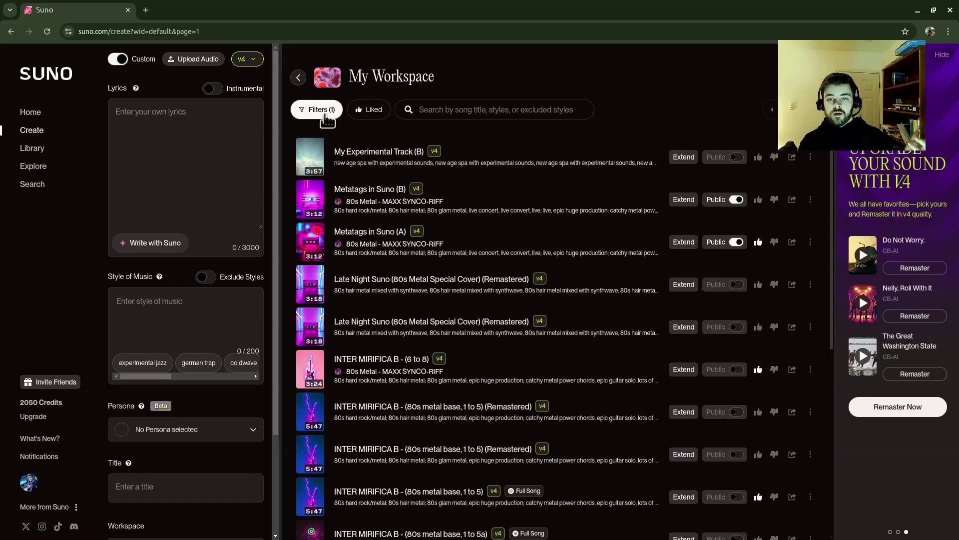
# Turn off Hide Disliked and filter My Workspace to Liked songs, browsing the list
pyautogui.click(328, 116)
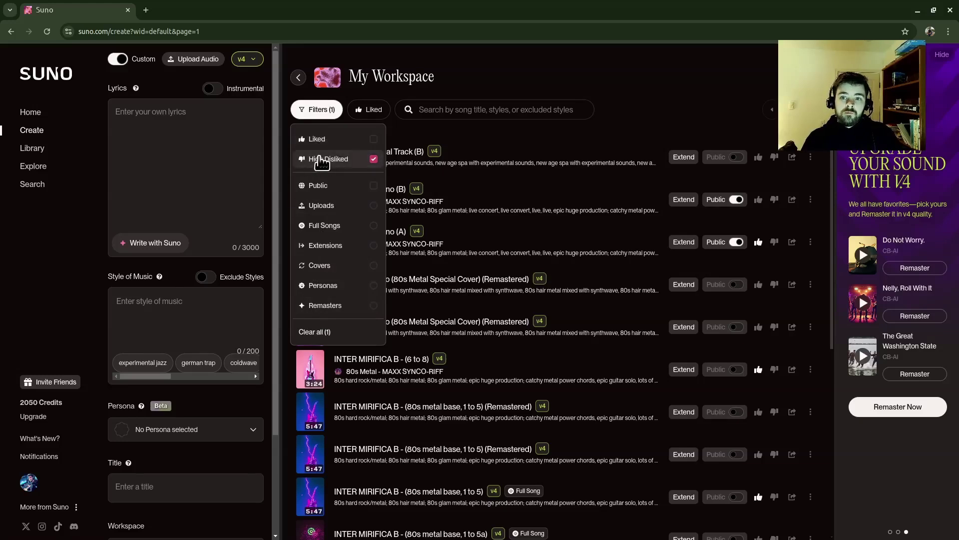
pyautogui.click(318, 160)
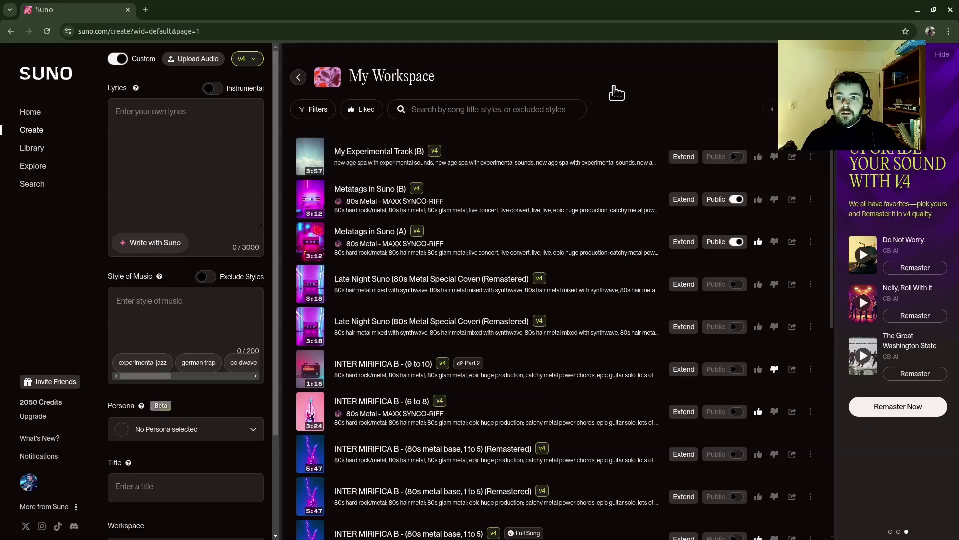
pyautogui.scroll(-3, 647, 305)
pyautogui.scroll(4, 648, 314)
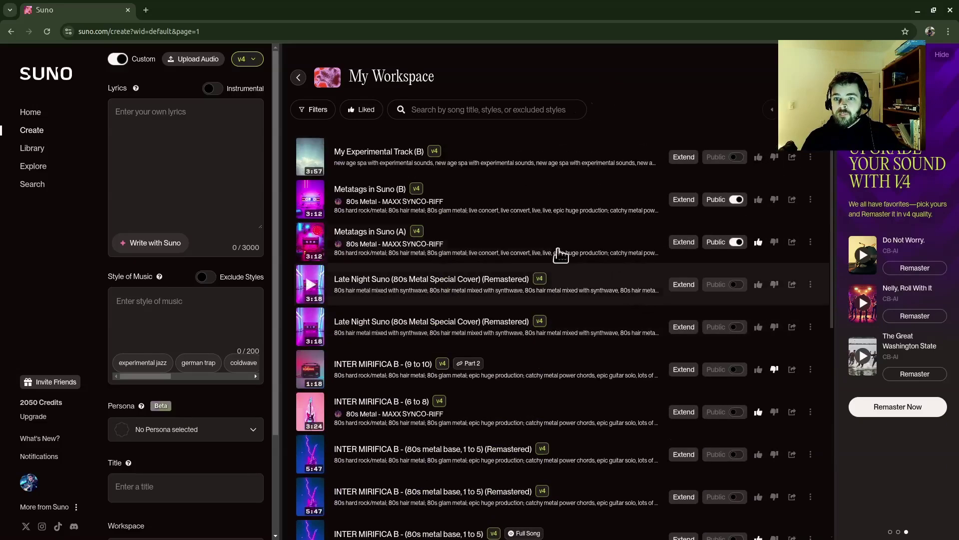
pyautogui.click(355, 115)
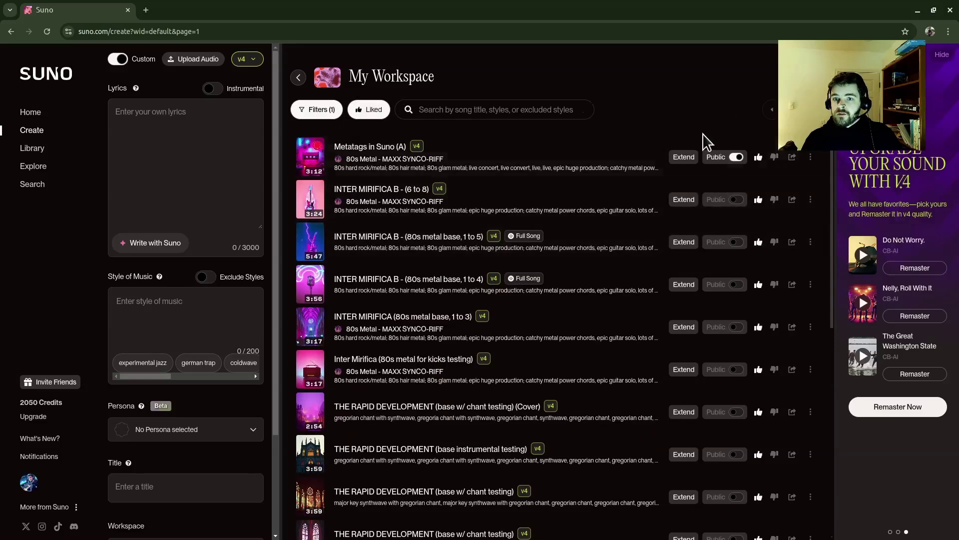
pyautogui.scroll(-10, 689, 245)
pyautogui.scroll(10, 674, 309)
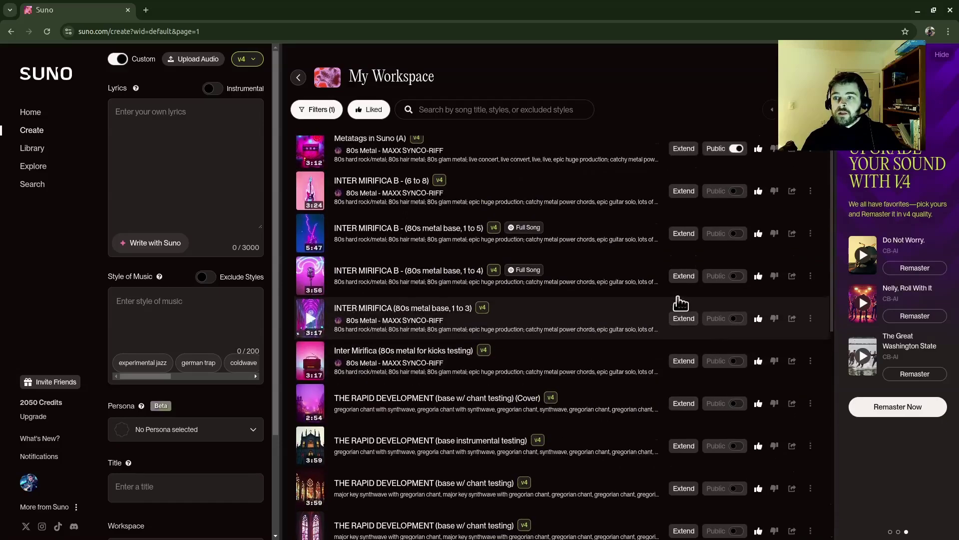
pyautogui.scroll(-10, 599, 205)
pyautogui.scroll(8, 644, 335)
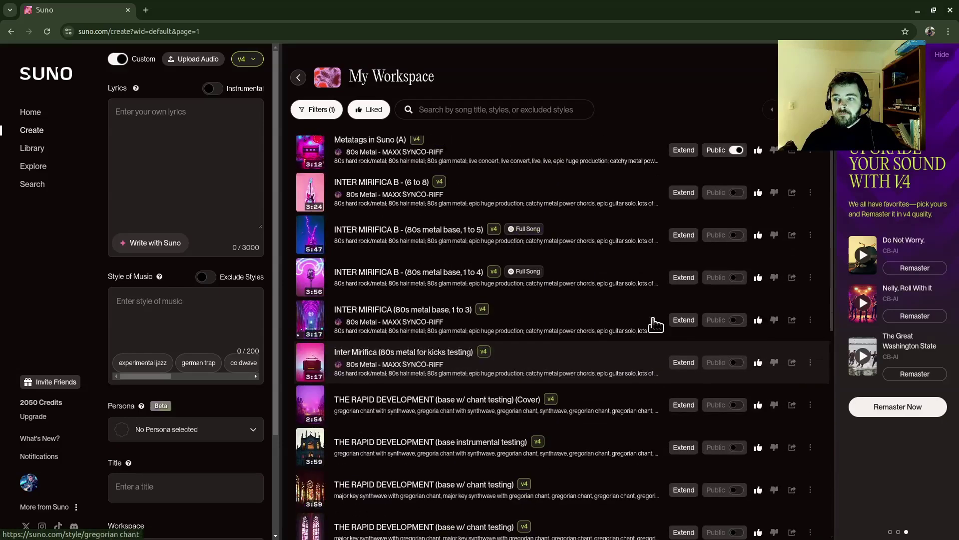
pyautogui.scroll(-3, 760, 225)
pyautogui.scroll(-4, 765, 300)
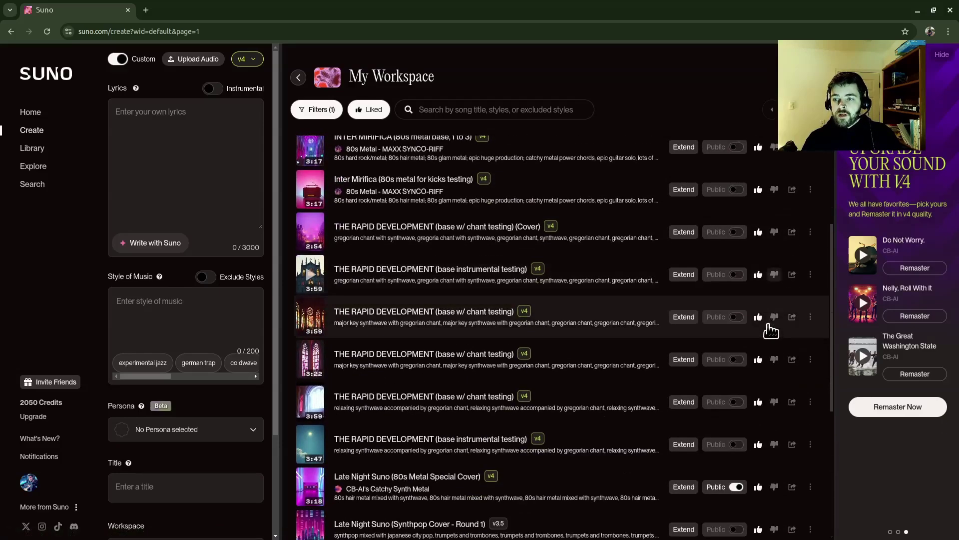
pyautogui.scroll(7, 763, 330)
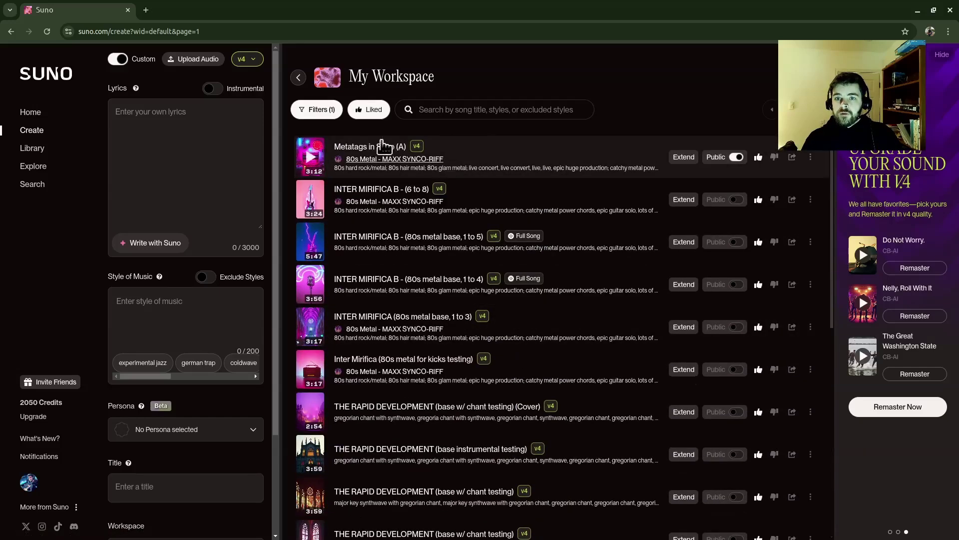
# Clear all filters and show only Public songs
pyautogui.click(324, 109)
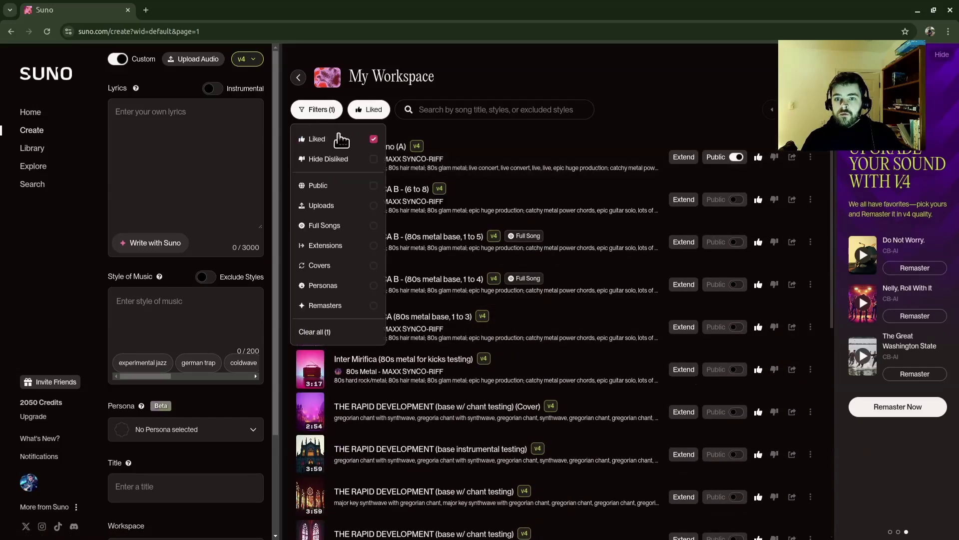
pyautogui.click(374, 160)
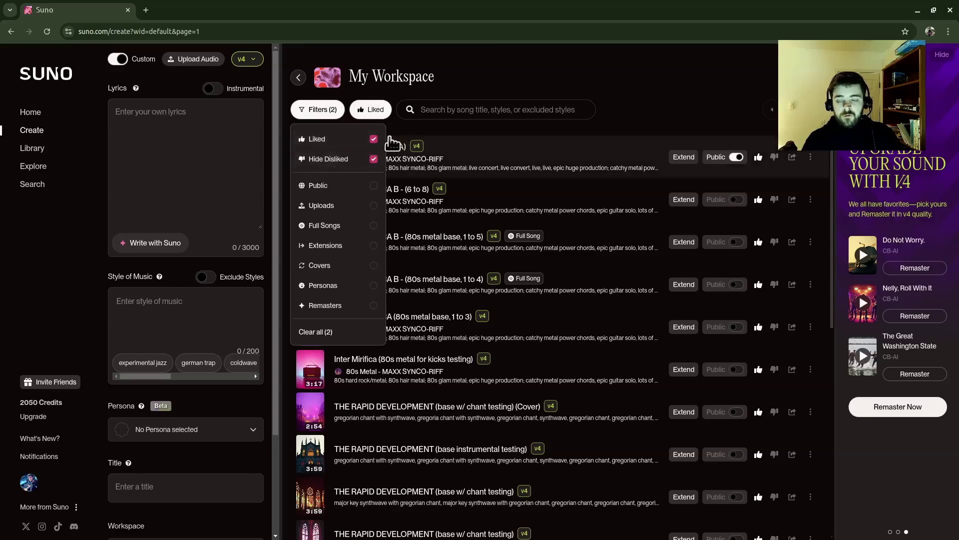
pyautogui.click(374, 140)
pyautogui.click(374, 159)
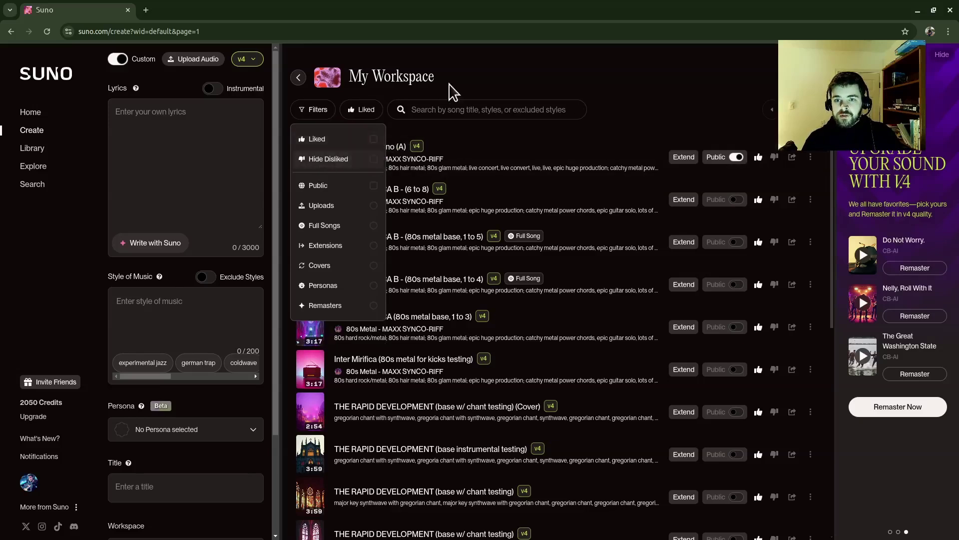
pyautogui.click(310, 109)
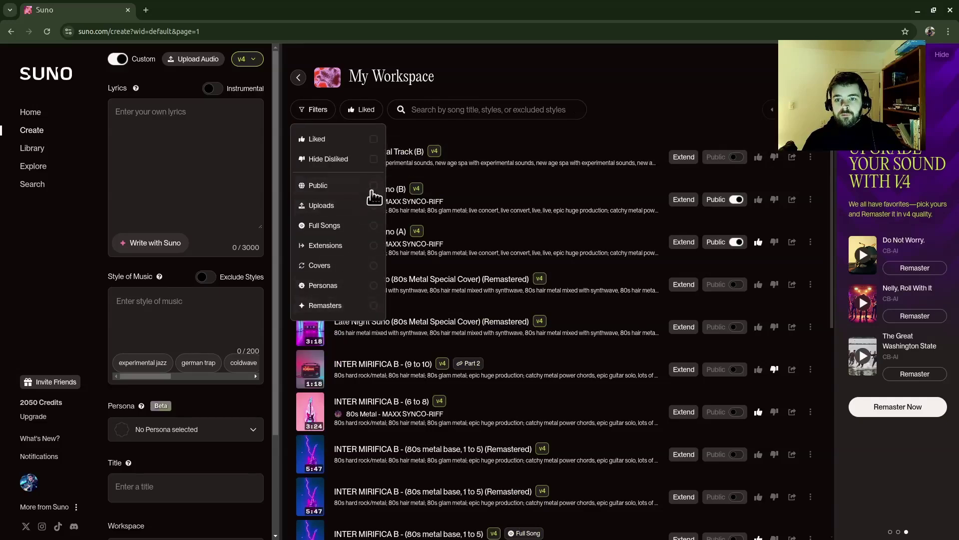
pyautogui.click(372, 188)
# Turn off the Public filter and show only Uploads
pyautogui.click(548, 138)
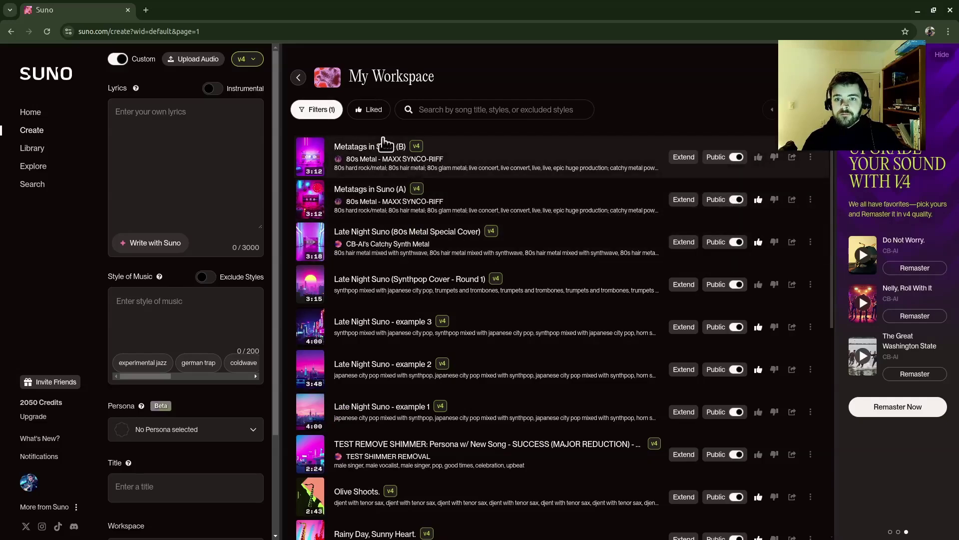
pyautogui.click(316, 113)
pyautogui.click(332, 185)
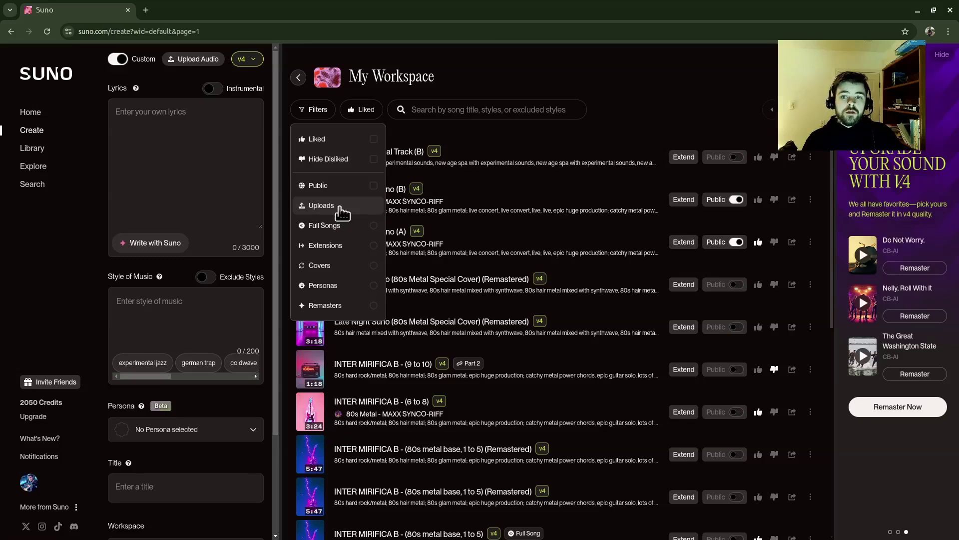
pyautogui.click(342, 209)
pyautogui.click(663, 91)
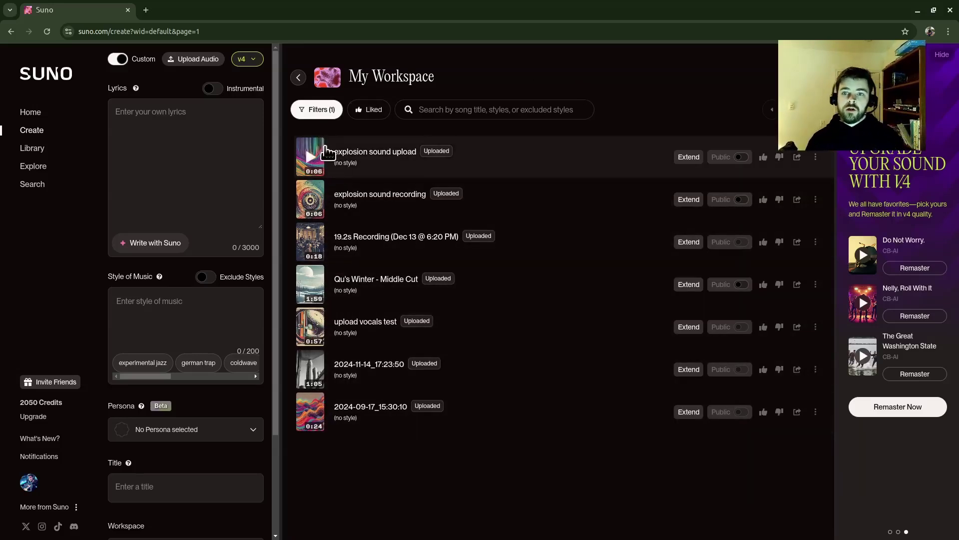
# Switch the filter to Full Songs and look at the first song's options without acting
pyautogui.click(316, 109)
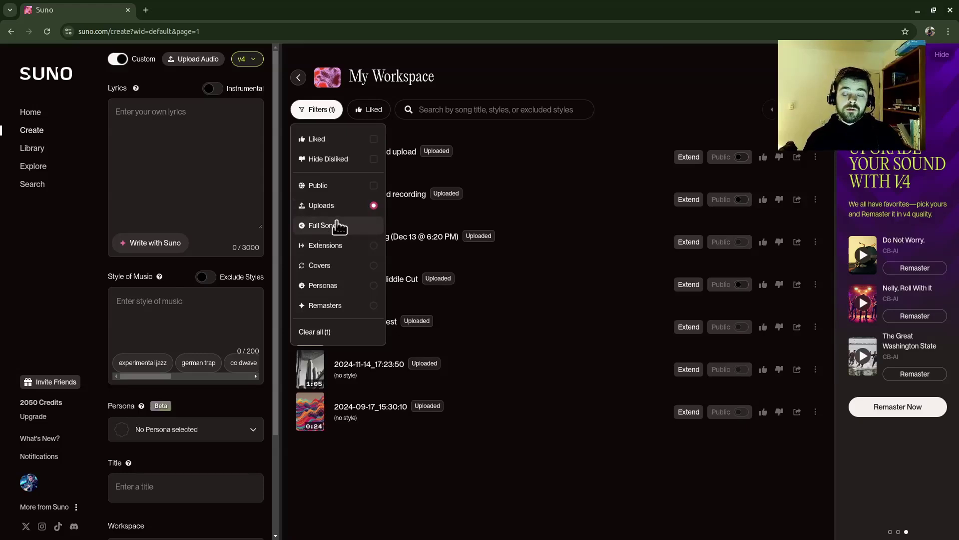
pyautogui.click(340, 227)
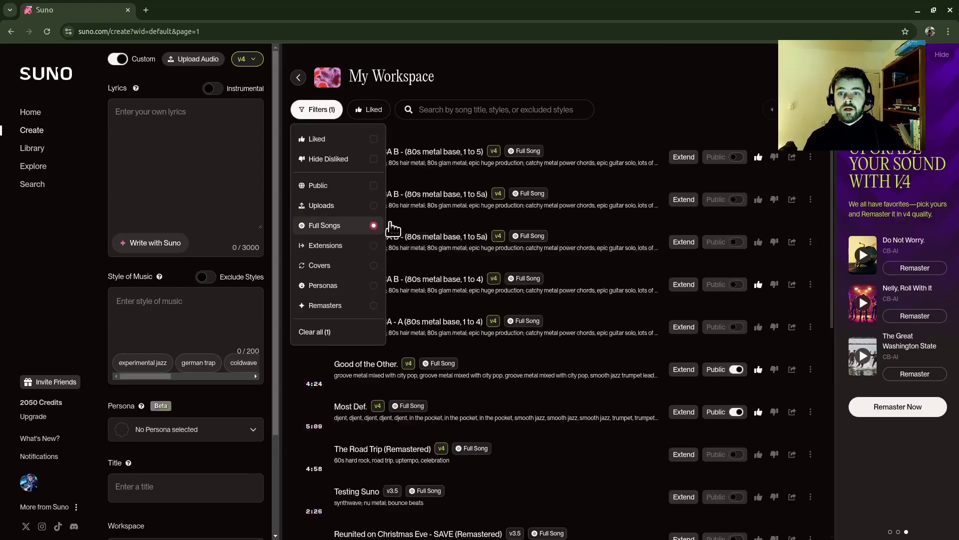
pyautogui.click(554, 76)
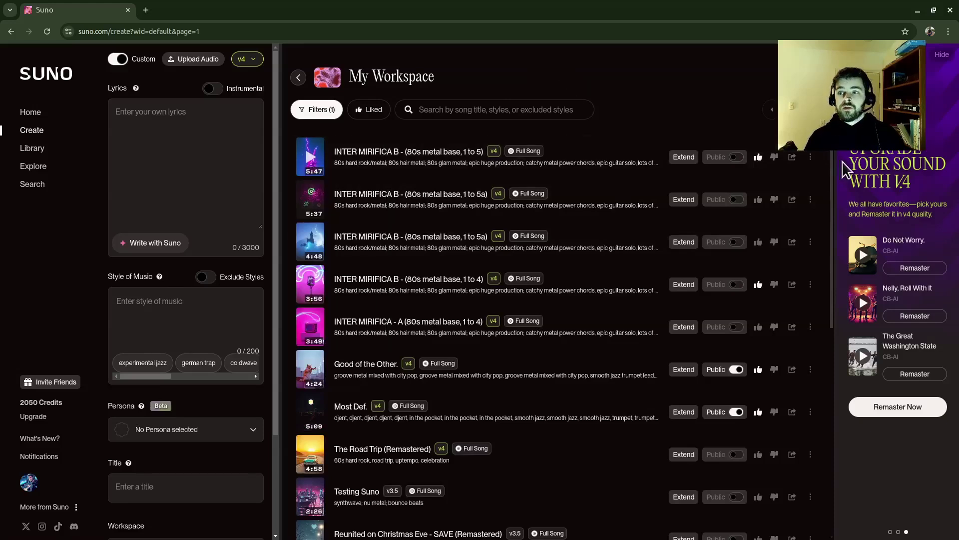
pyautogui.click(812, 157)
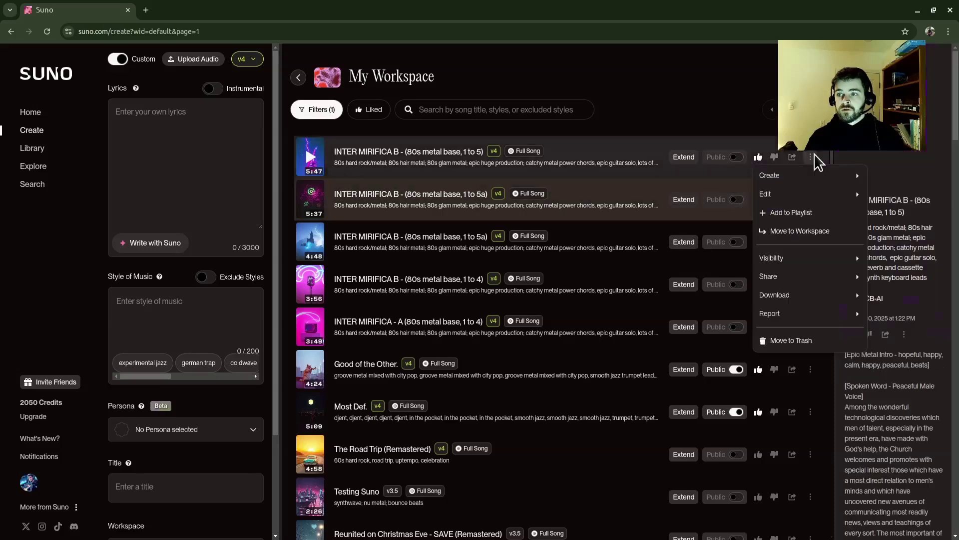
pyautogui.moveTo(802, 179)
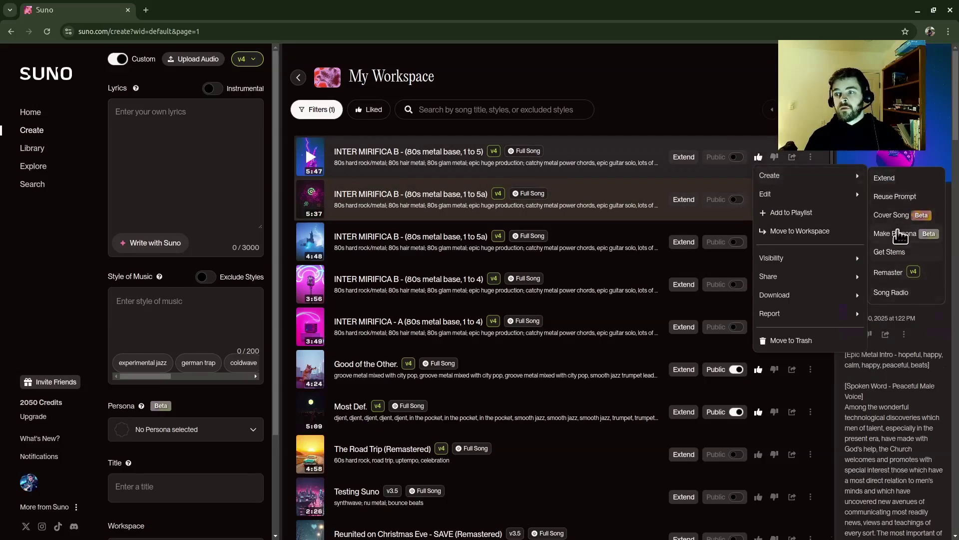
pyautogui.click(601, 93)
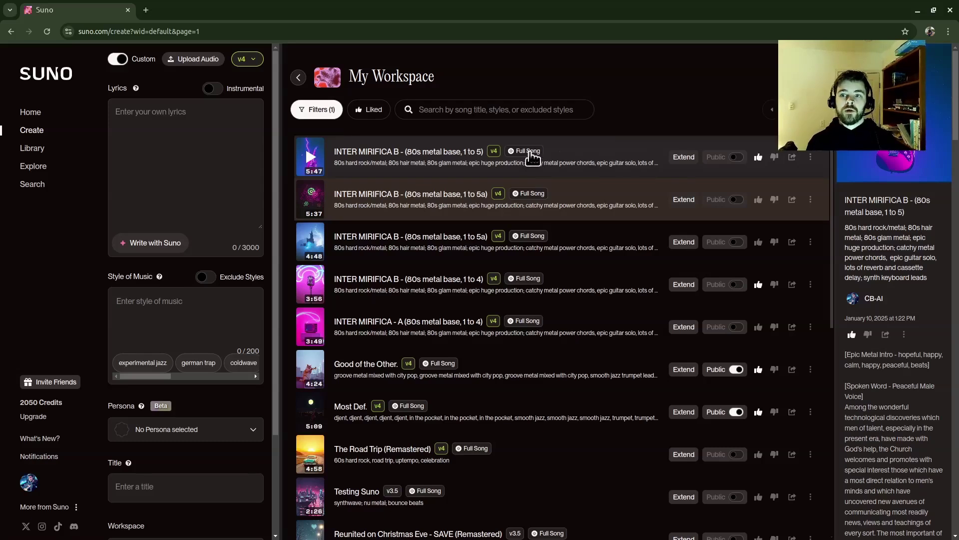
# Filter My Workspace to Extensions and peek at INTER MIRIFICA B - (9 to 10)'s options
pyautogui.click(316, 110)
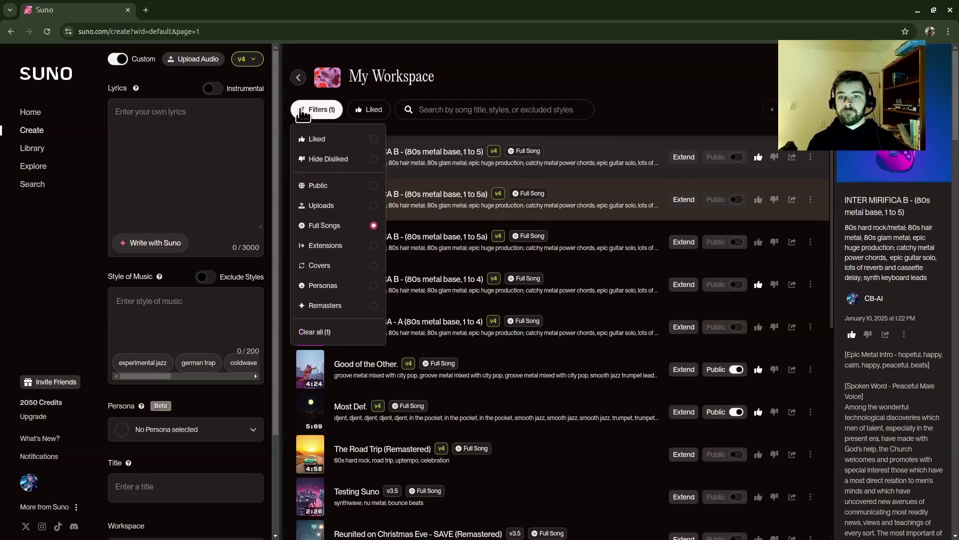
pyautogui.click(623, 100)
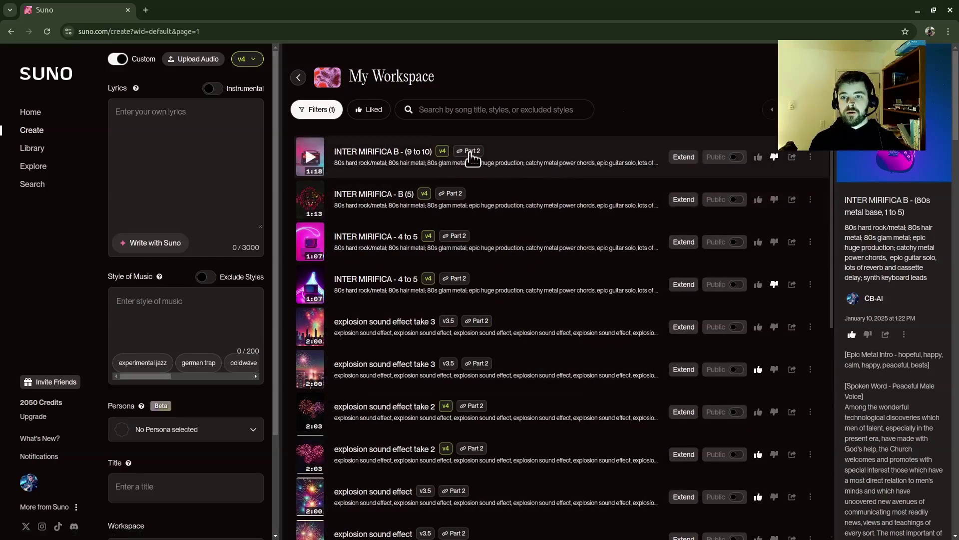
pyautogui.click(812, 158)
pyautogui.moveTo(829, 182)
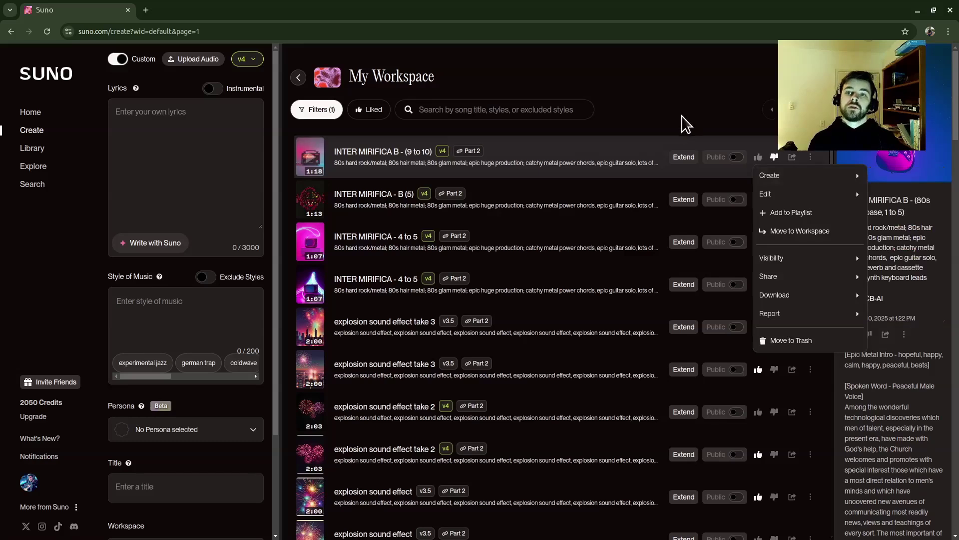
pyautogui.click(665, 116)
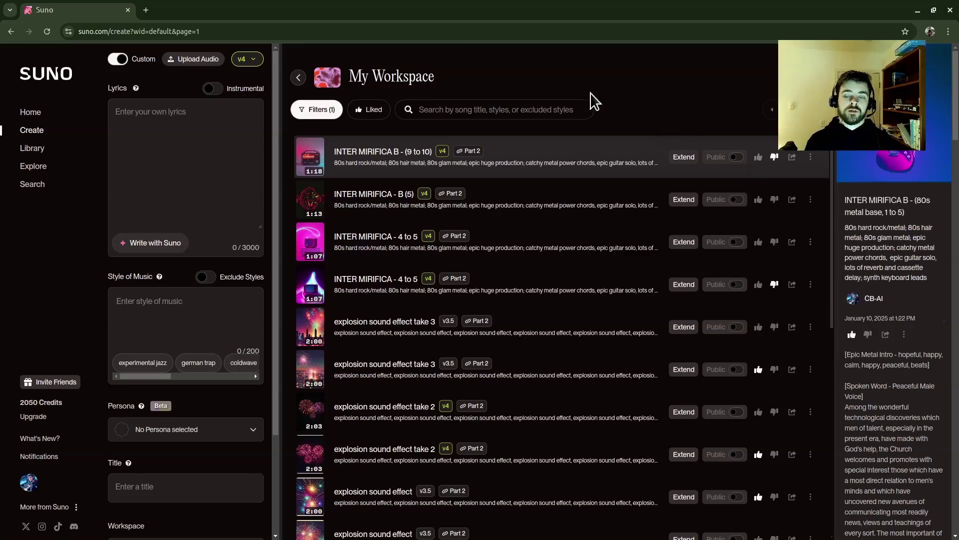
# Switch the filter to Covers and show a THE RAPID DEVELOPMENT cover's details
pyautogui.click(314, 111)
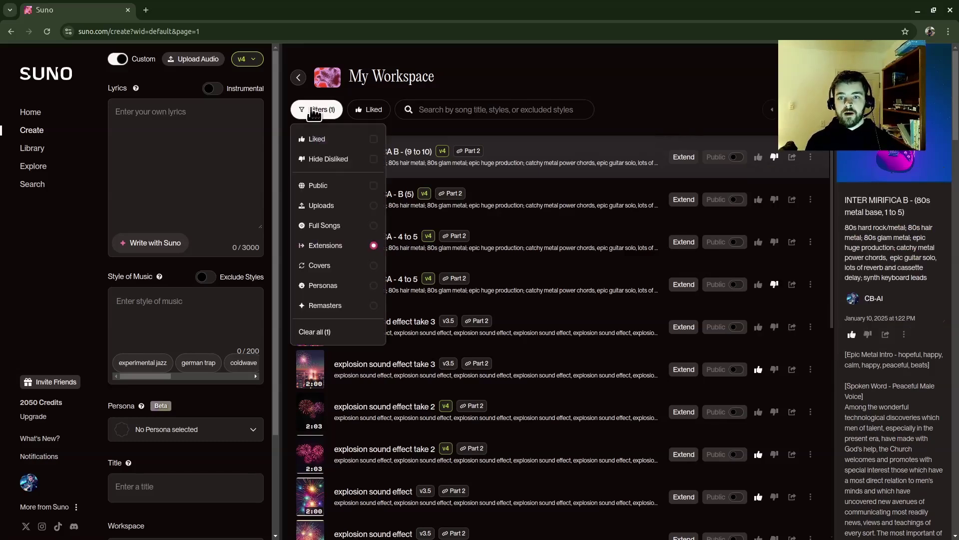
pyautogui.click(344, 266)
pyautogui.click(614, 90)
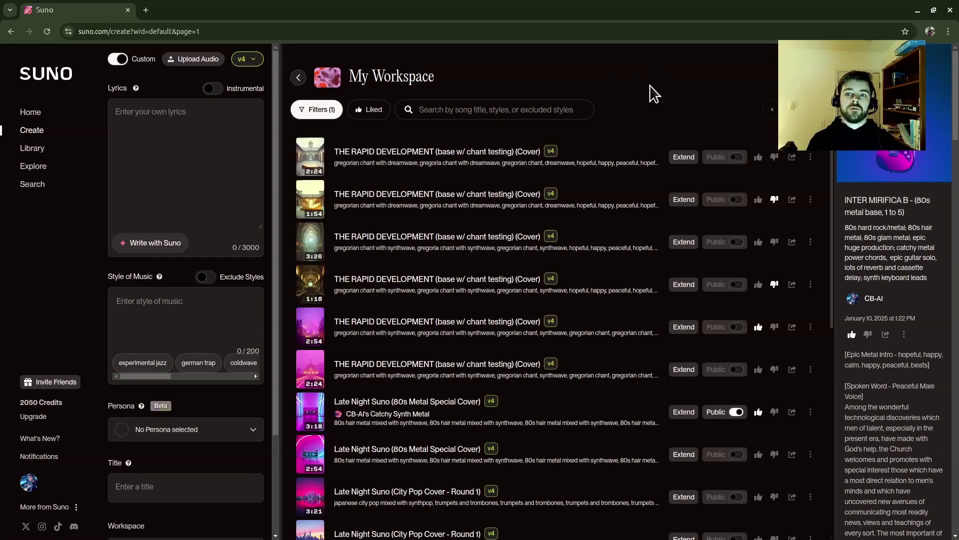
pyautogui.click(599, 370)
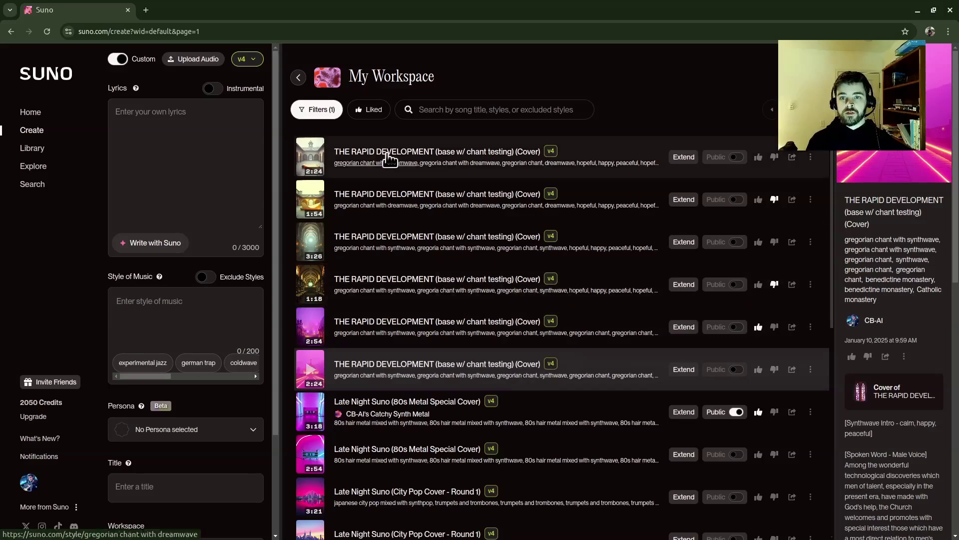
# Filter My Workspace to Personas songs and peek at Metatags in Suno (B)'s options
pyautogui.click(320, 109)
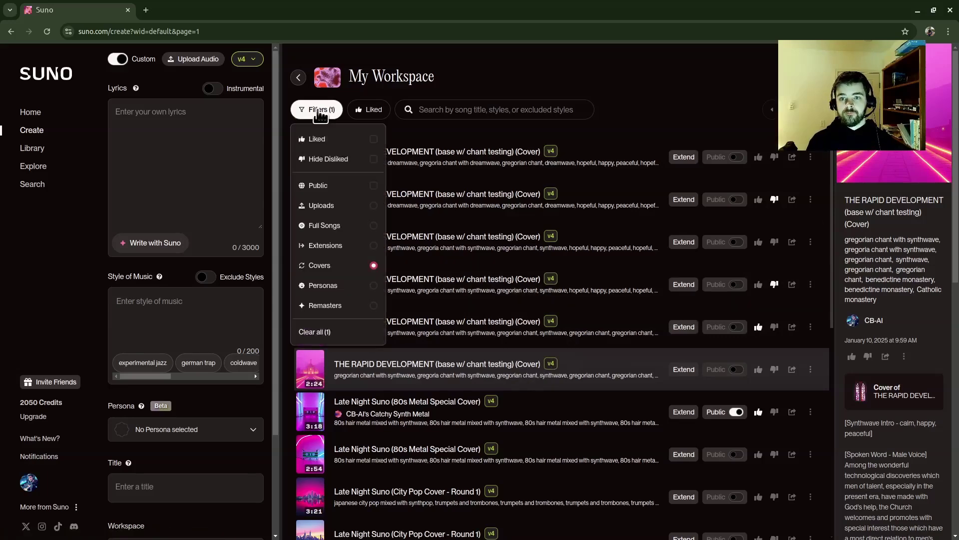
pyautogui.click(366, 293)
pyautogui.click(549, 65)
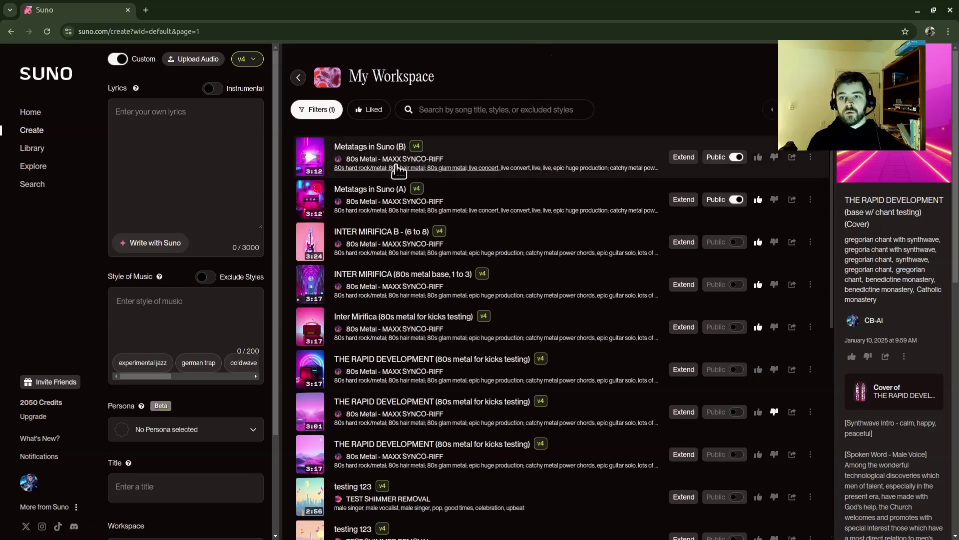
pyautogui.click(812, 158)
pyautogui.moveTo(818, 181)
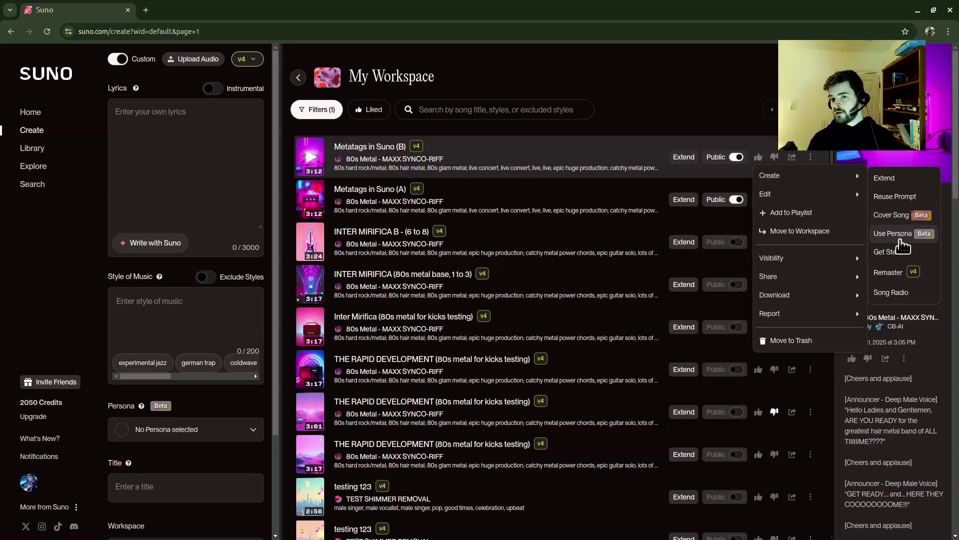
pyautogui.click(725, 225)
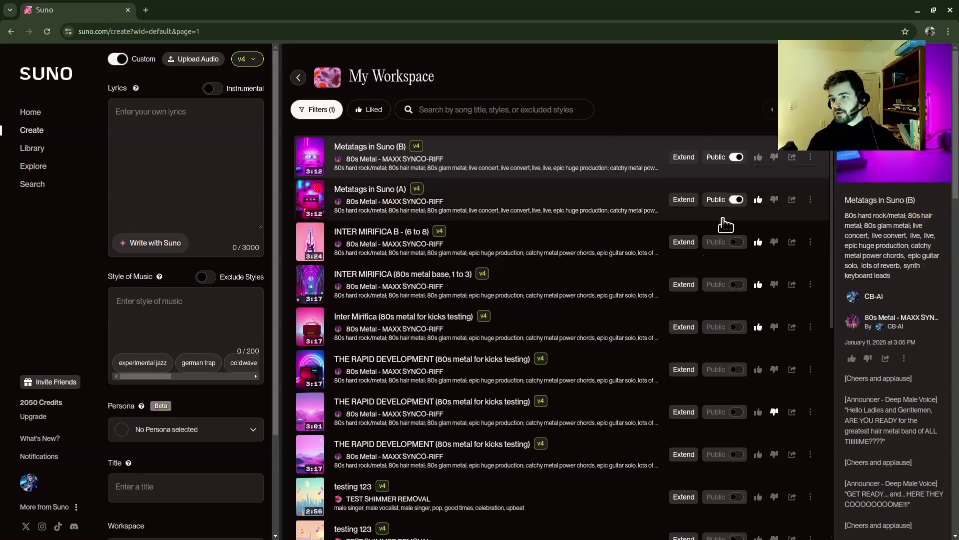
# Open and dismiss the options menu for INTER MIRIFICA B - (6 to 8)
pyautogui.click(810, 242)
pyautogui.moveTo(810, 278)
pyautogui.moveTo(824, 261)
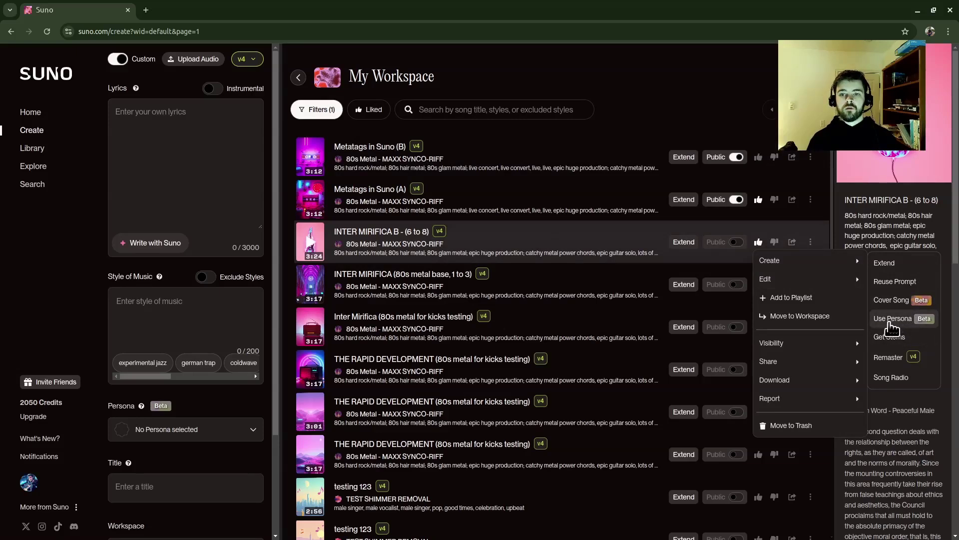
pyautogui.click(469, 134)
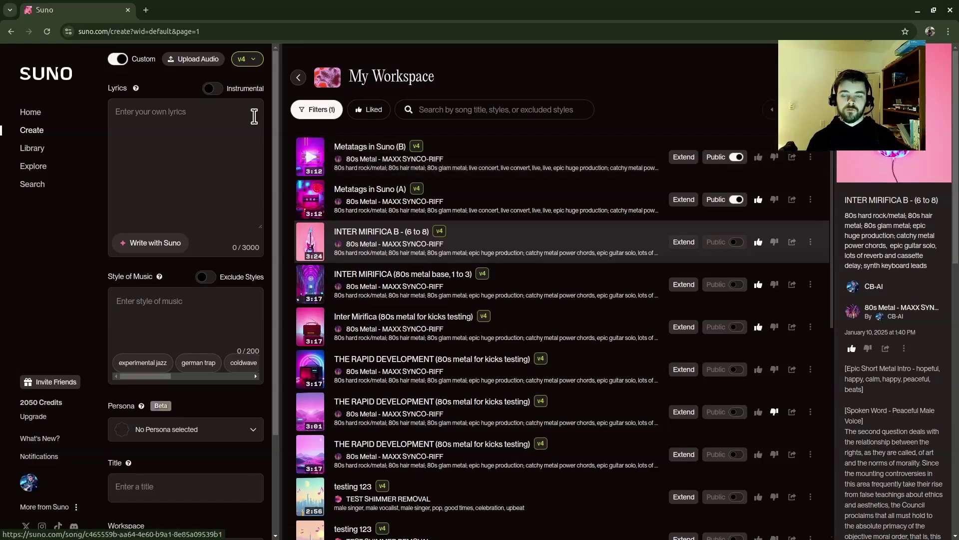
# Briefly filter My Workspace to Remasters only
pyautogui.click(306, 114)
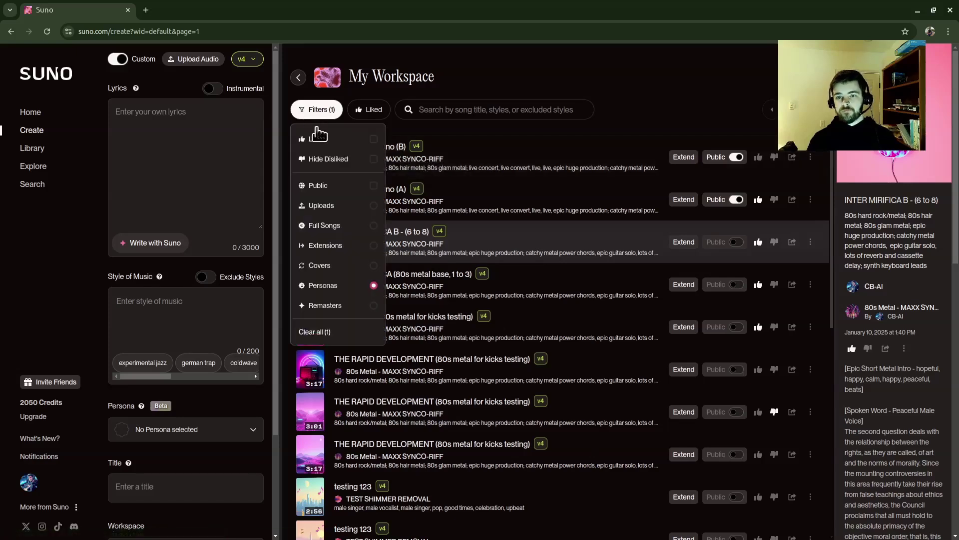
pyautogui.click(342, 306)
pyautogui.click(652, 76)
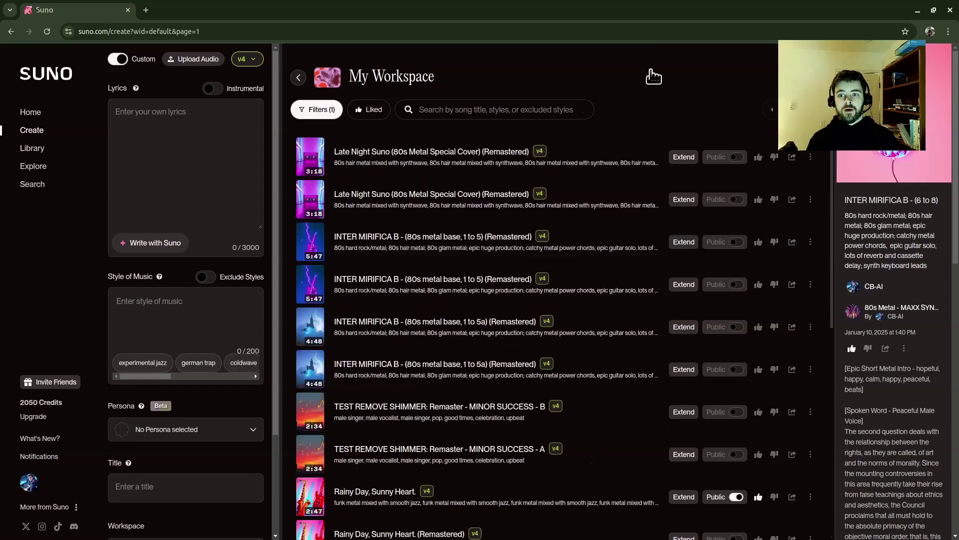
# Clear all filters and turn off Hide Disliked so every song shows
pyautogui.click(312, 118)
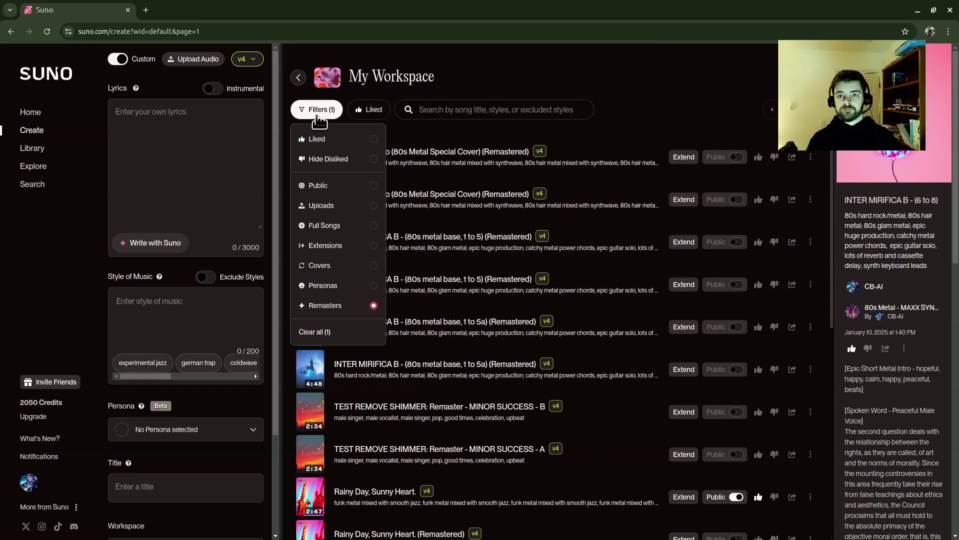
pyautogui.click(319, 332)
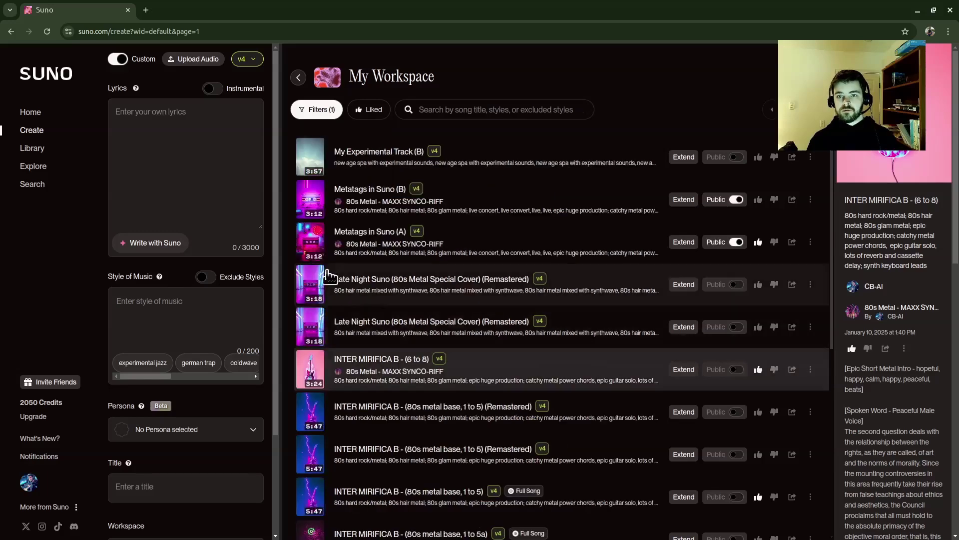
pyautogui.click(297, 113)
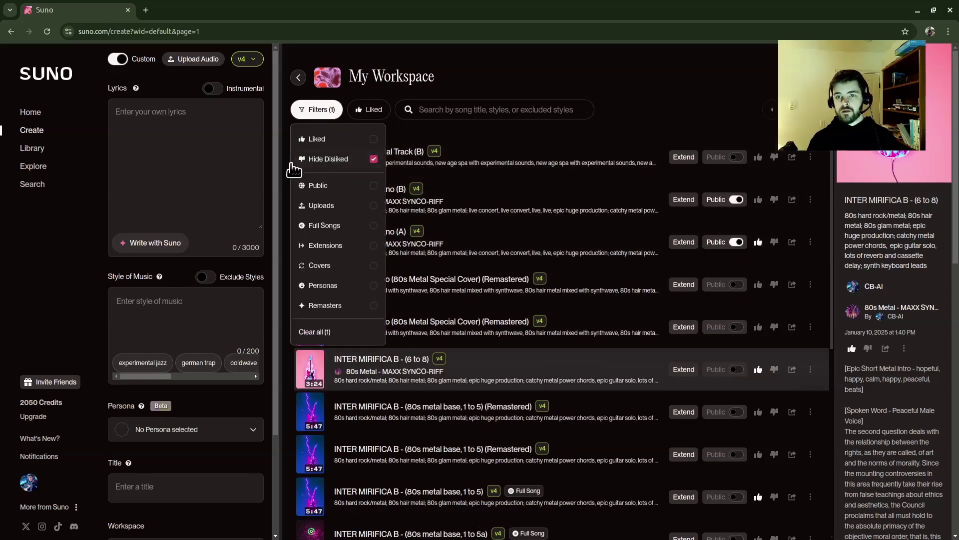
pyautogui.click(329, 160)
pyautogui.click(549, 85)
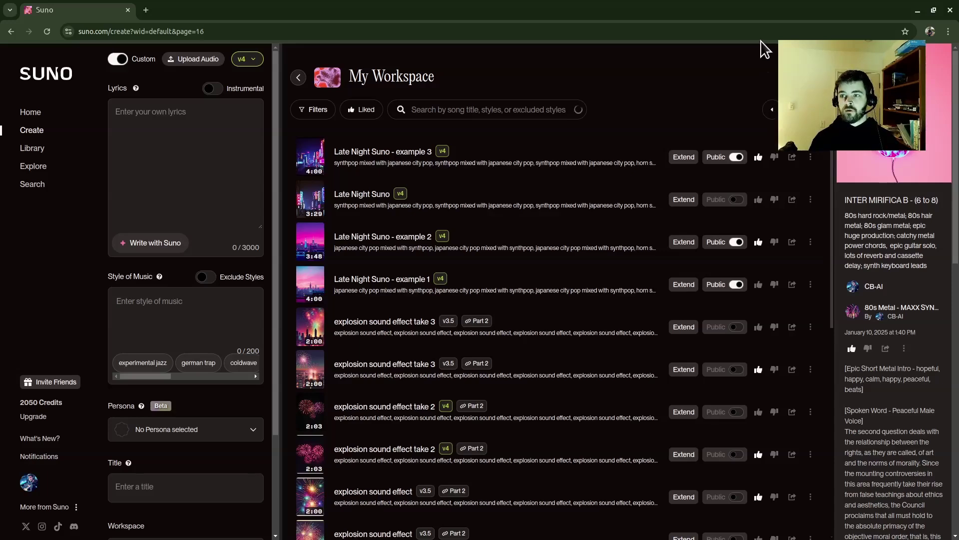
# Scroll through the two ska song entries in the My Pop Song (test) workspace
pyautogui.scroll(-8, 625, 225)
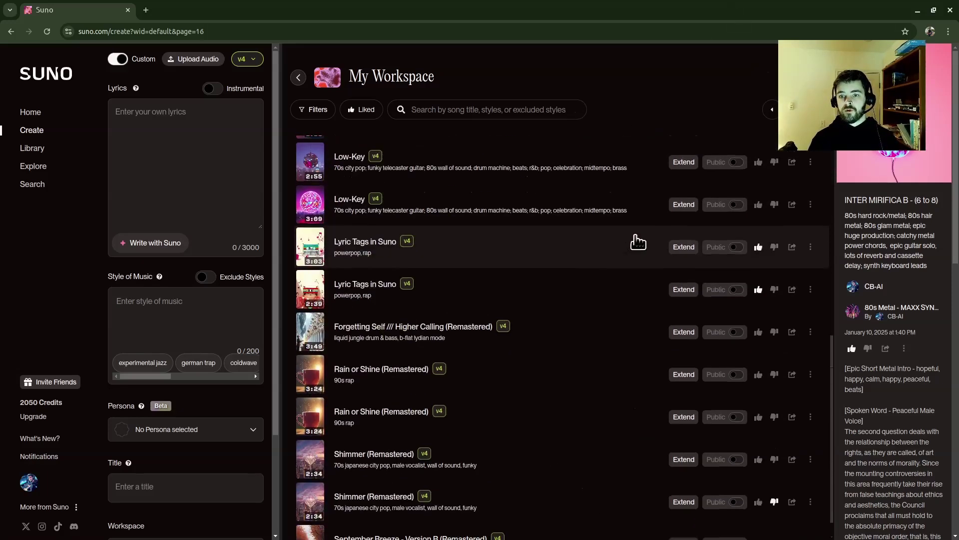
pyautogui.scroll(3, 619, 260)
pyautogui.scroll(2, 757, 238)
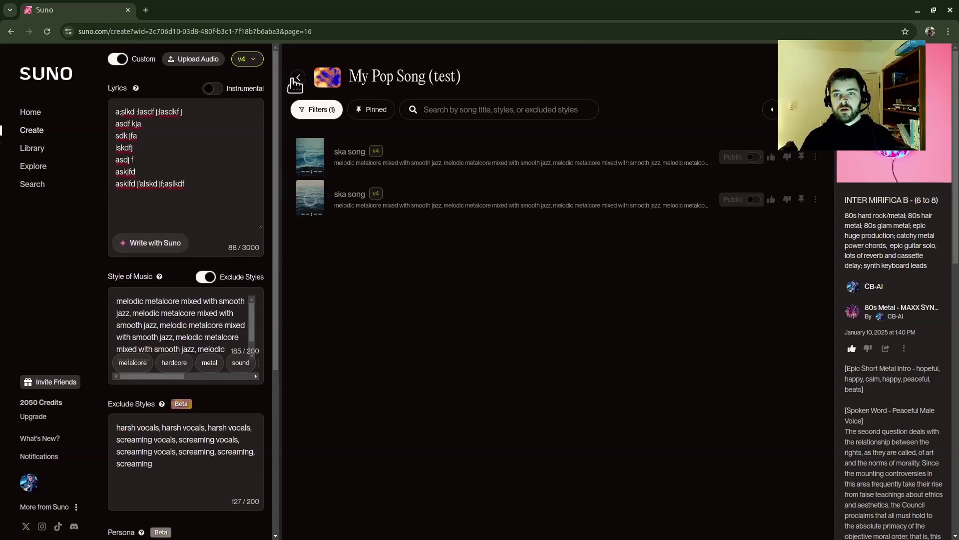
# Return to the workspaces overview, open My Workspace, and scroll through its song list
pyautogui.click(298, 78)
pyautogui.click(370, 147)
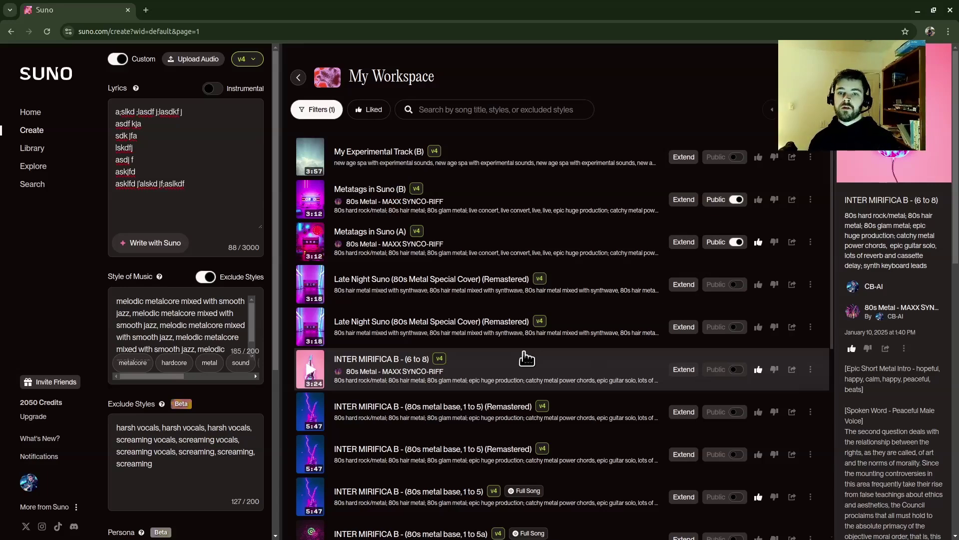
pyautogui.scroll(-6, 526, 358)
pyautogui.scroll(6, 547, 317)
pyautogui.scroll(-6, 563, 350)
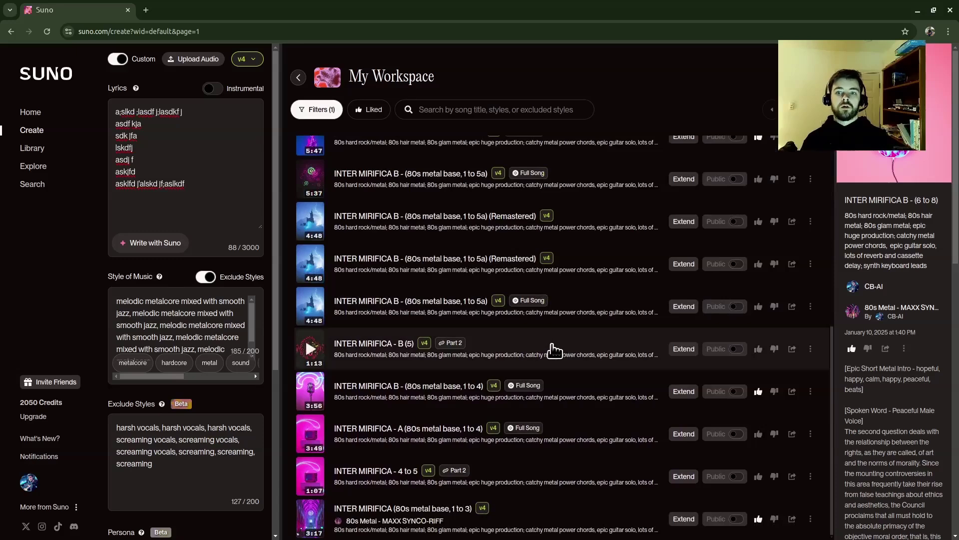
pyautogui.scroll(6, 554, 349)
pyautogui.scroll(-1, 575, 330)
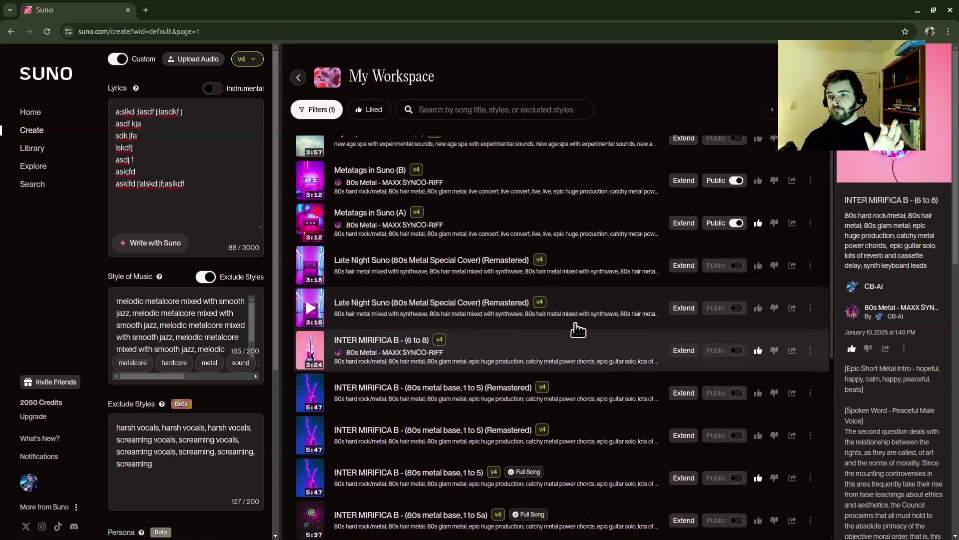
pyautogui.scroll(-6, 578, 330)
# Check the ⋮ options menu for INTER MIRIFICA - B (5), then return to the workspaces list
pyautogui.click(812, 349)
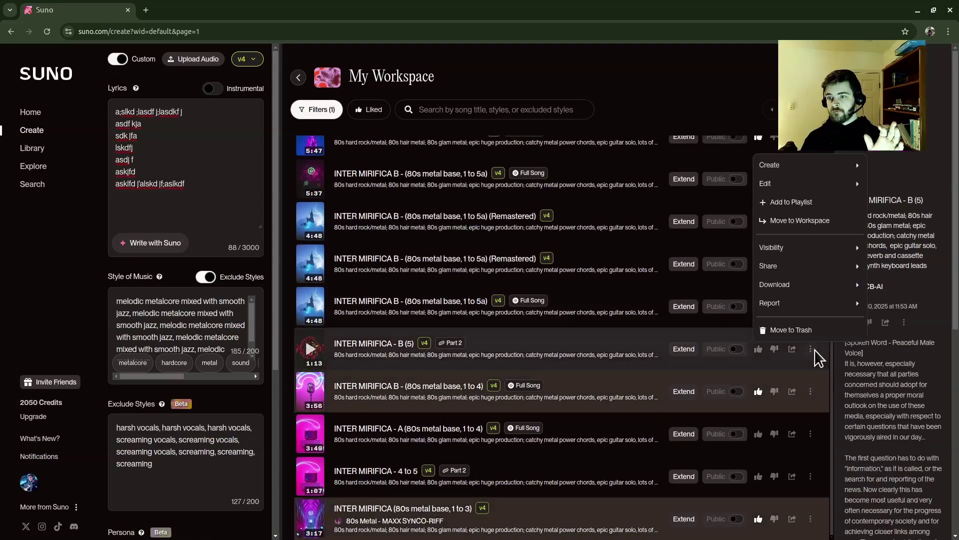
pyautogui.click(813, 349)
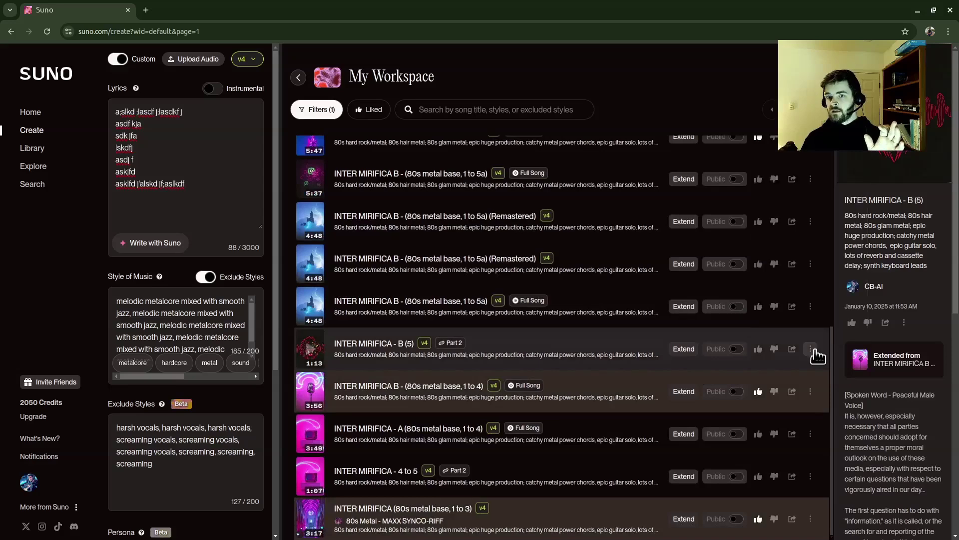
pyautogui.scroll(7, 575, 280)
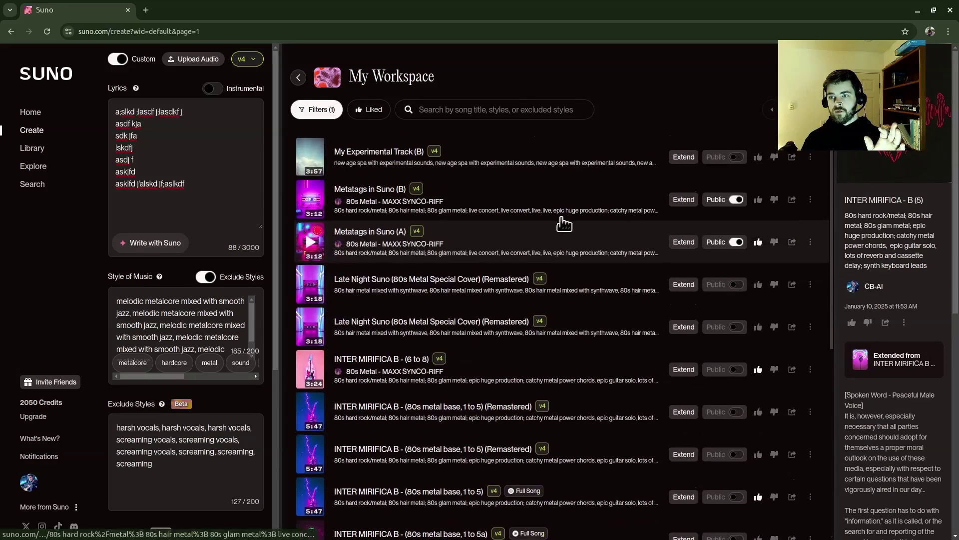
pyautogui.click(299, 77)
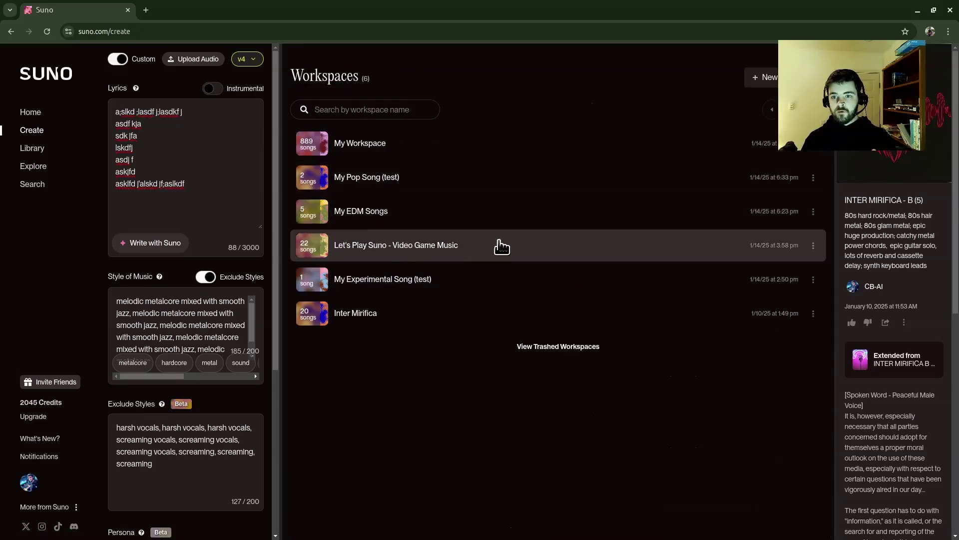
# In Let's Play Suno - Video Game Music, pin chiptune, two 16-bit, and liquid jungle dnb Sun's Out covers
pyautogui.click(533, 252)
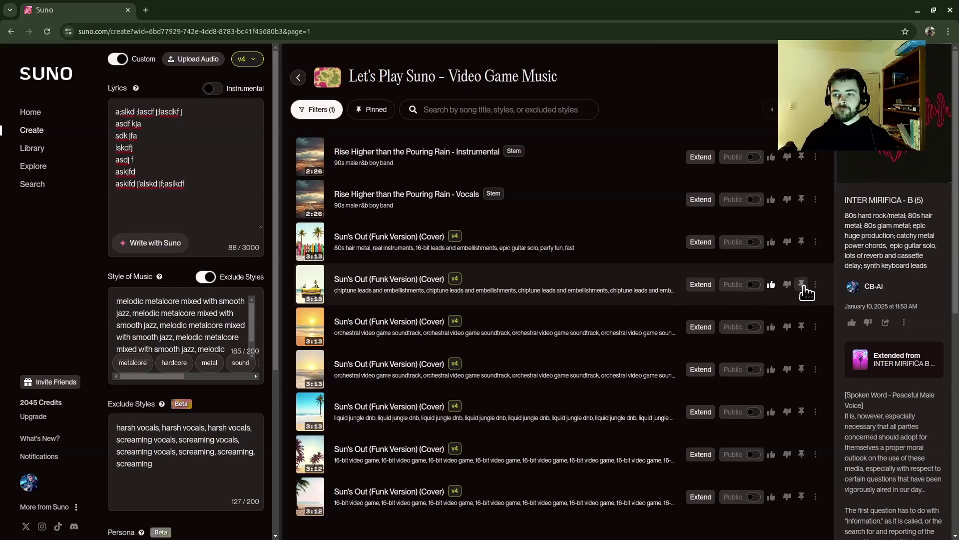
pyautogui.click(802, 284)
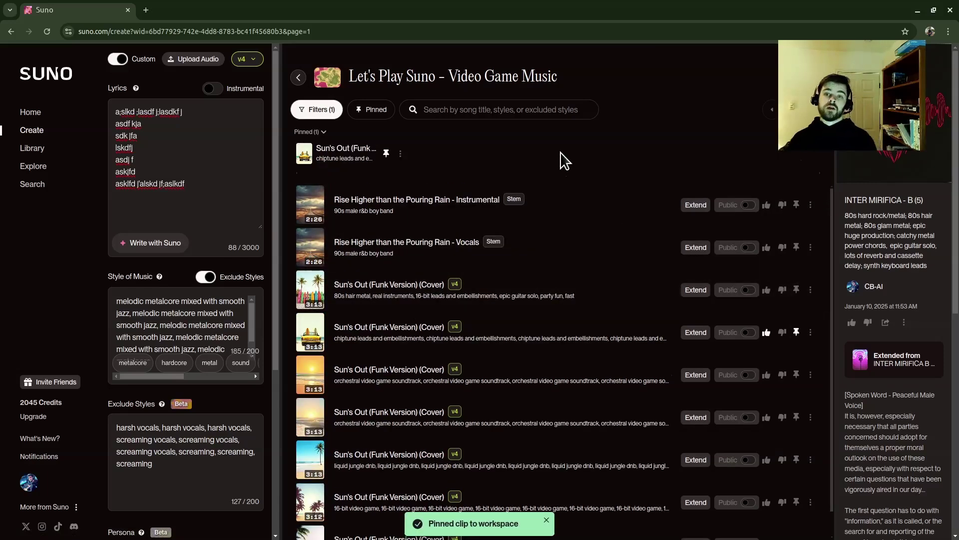
pyautogui.scroll(-1, 793, 353)
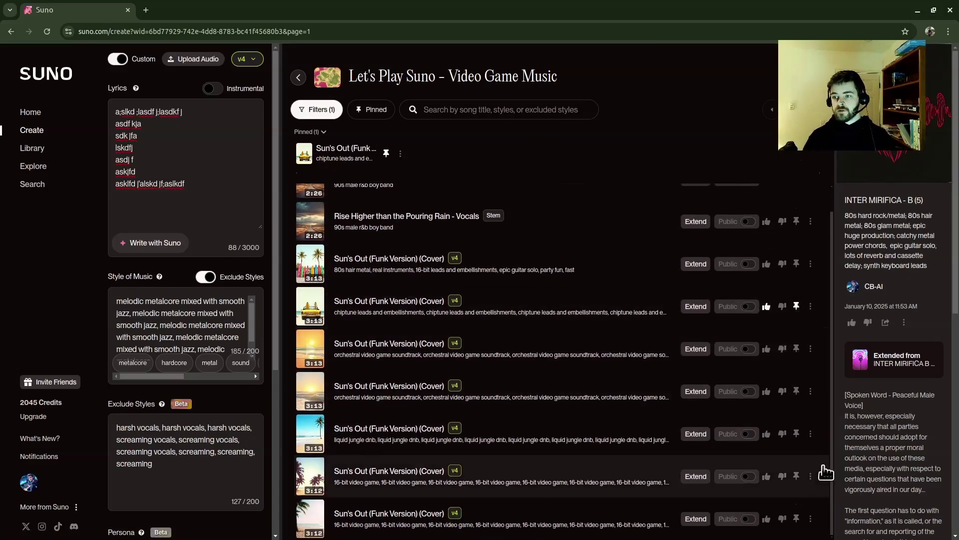
pyautogui.click(797, 476)
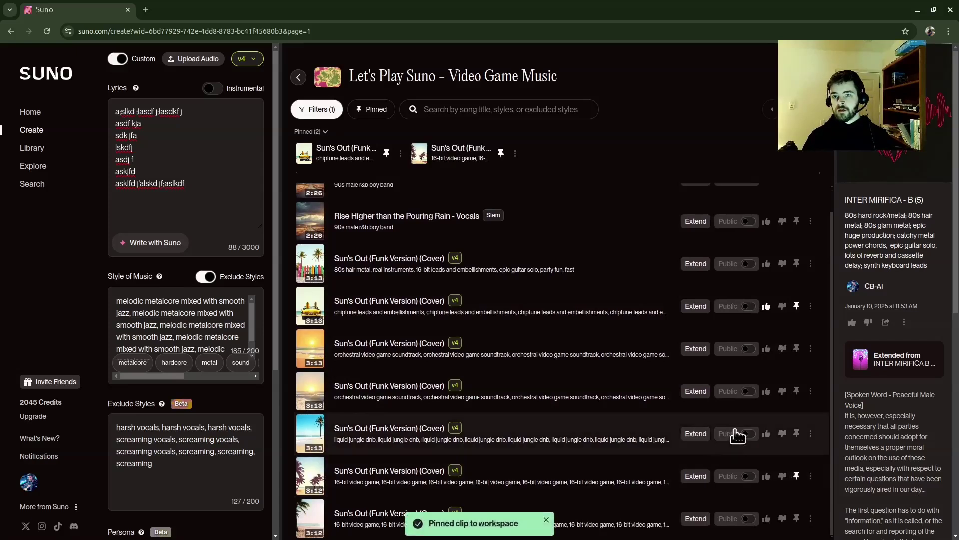
pyautogui.click(800, 520)
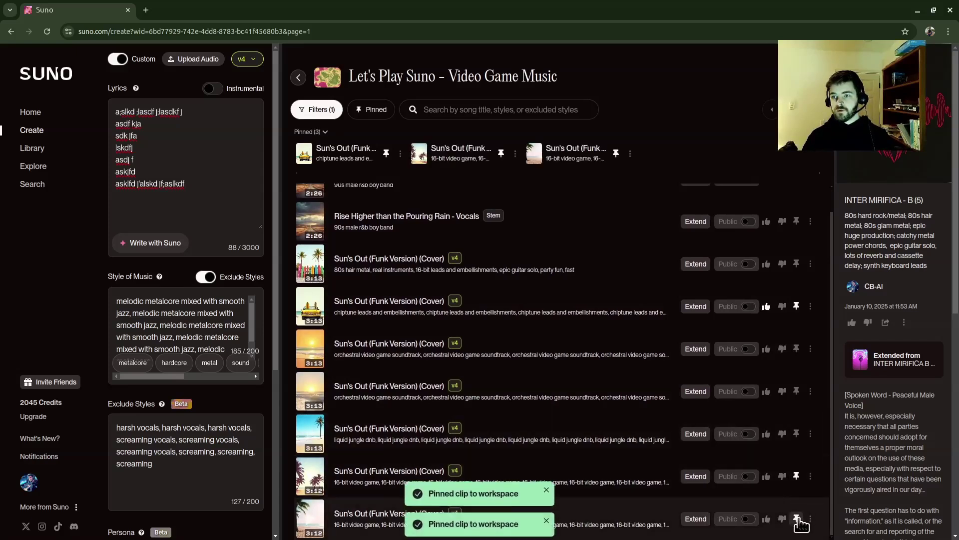
pyautogui.click(797, 433)
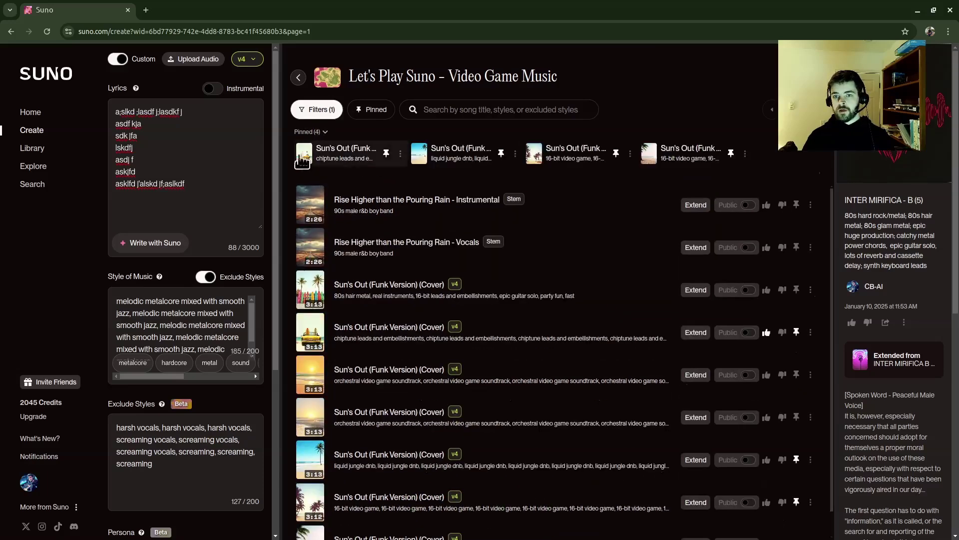
# Unpin all four pinned Sun's Out clips, from fourth to first
pyautogui.click(731, 154)
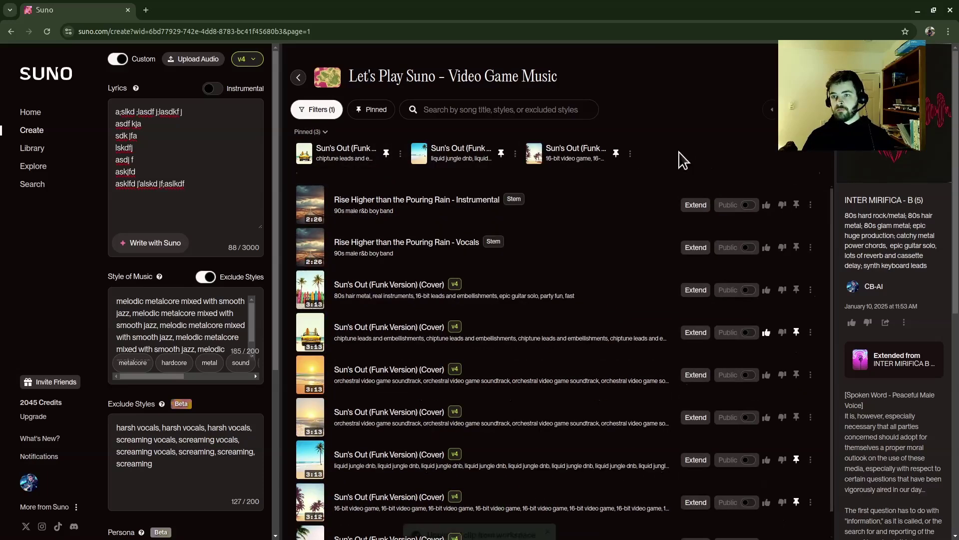
pyautogui.click(616, 153)
pyautogui.click(501, 153)
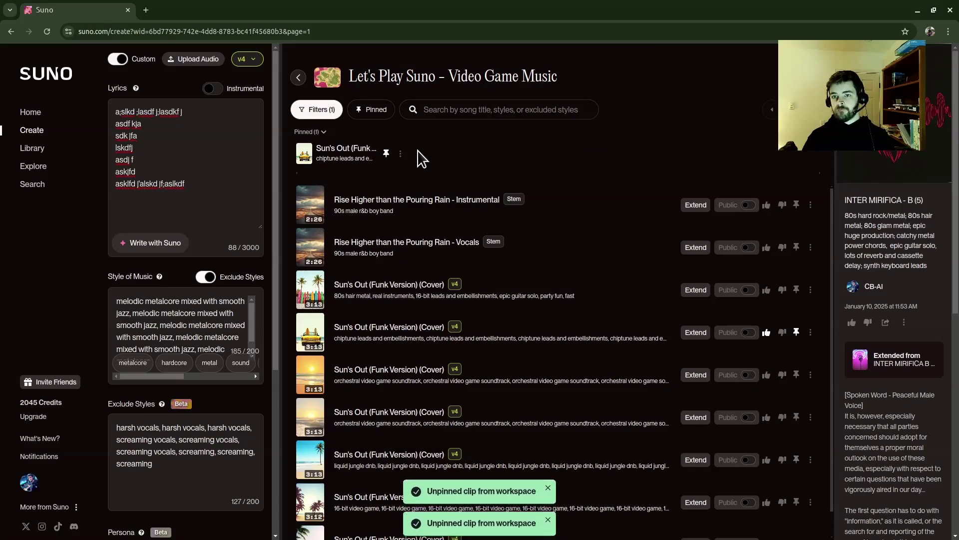
pyautogui.click(386, 154)
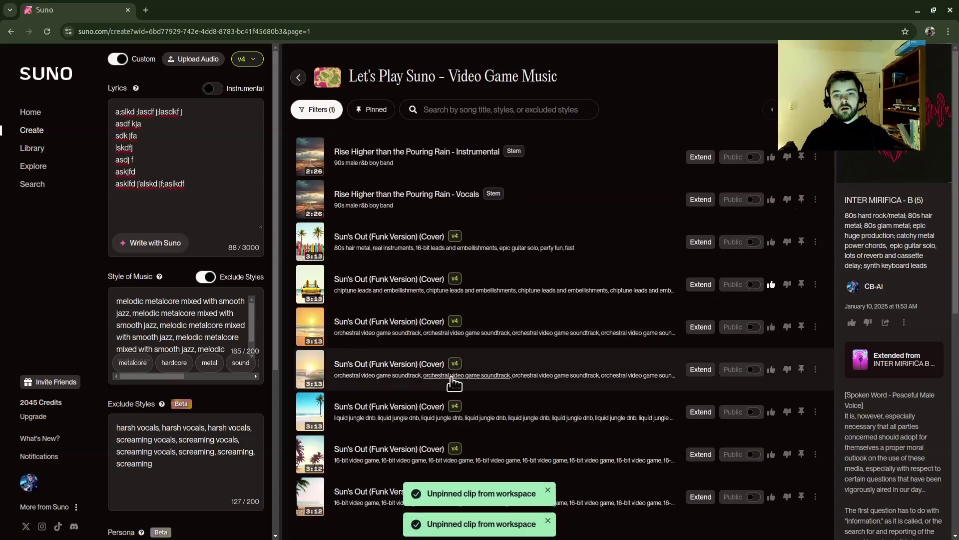